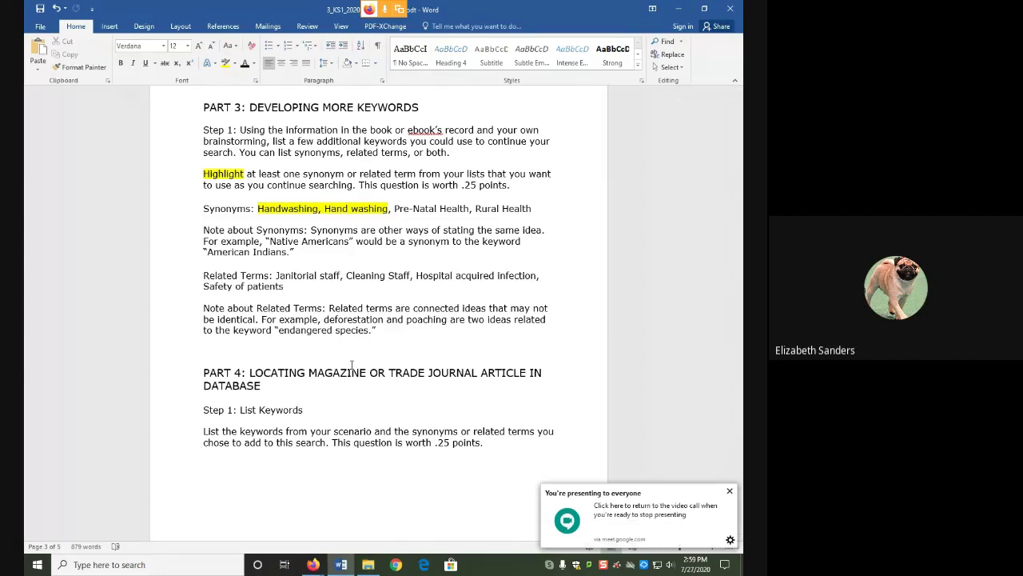
# - Scroll through the assignment and pick out the keywords Sanitation and Health in the list
pyautogui.scroll(-8, 351, 366)
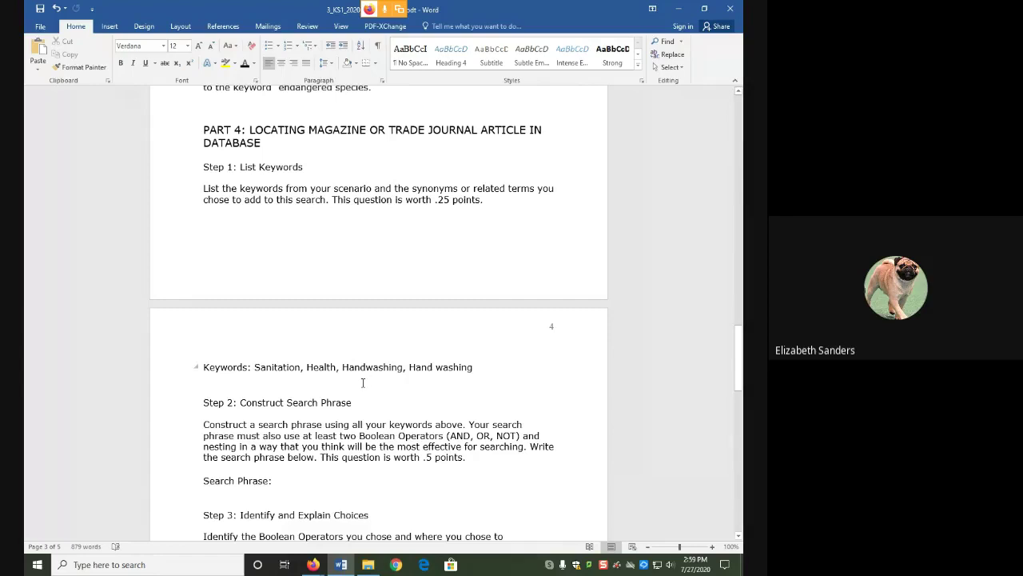
pyautogui.scroll(-2, 359, 383)
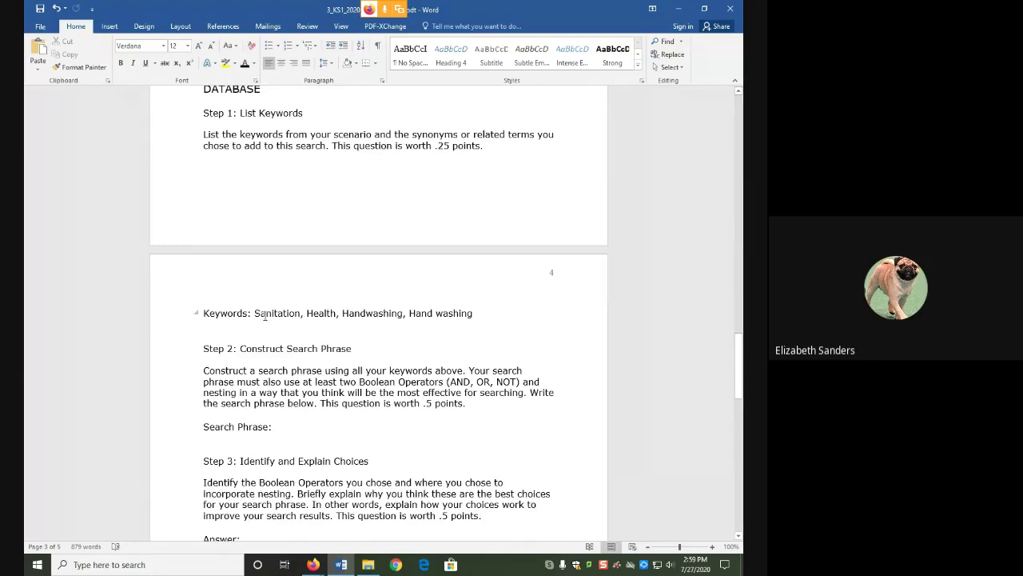
pyautogui.moveTo(255, 314); pyautogui.dragTo(338, 318)
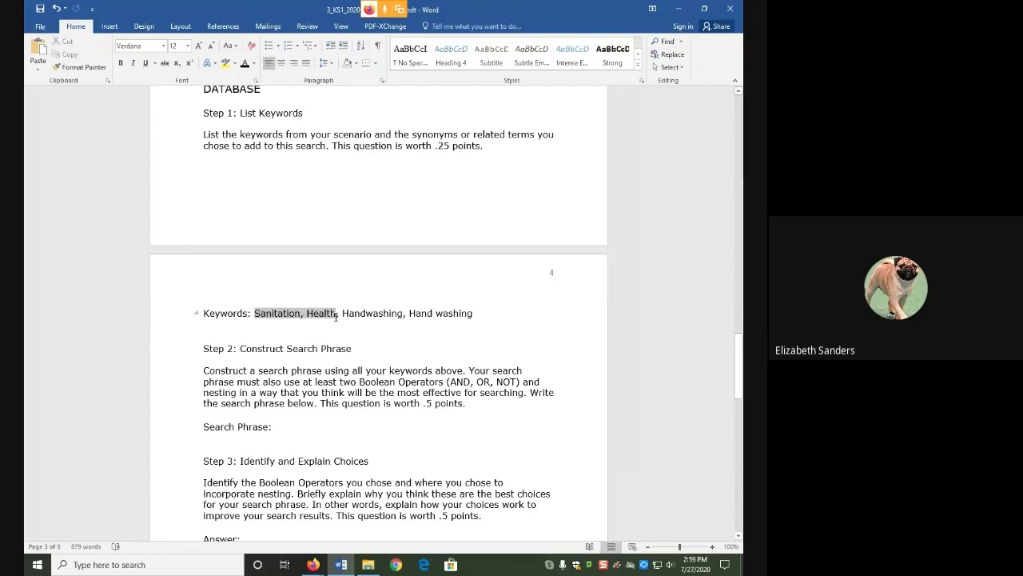
pyautogui.click(337, 317)
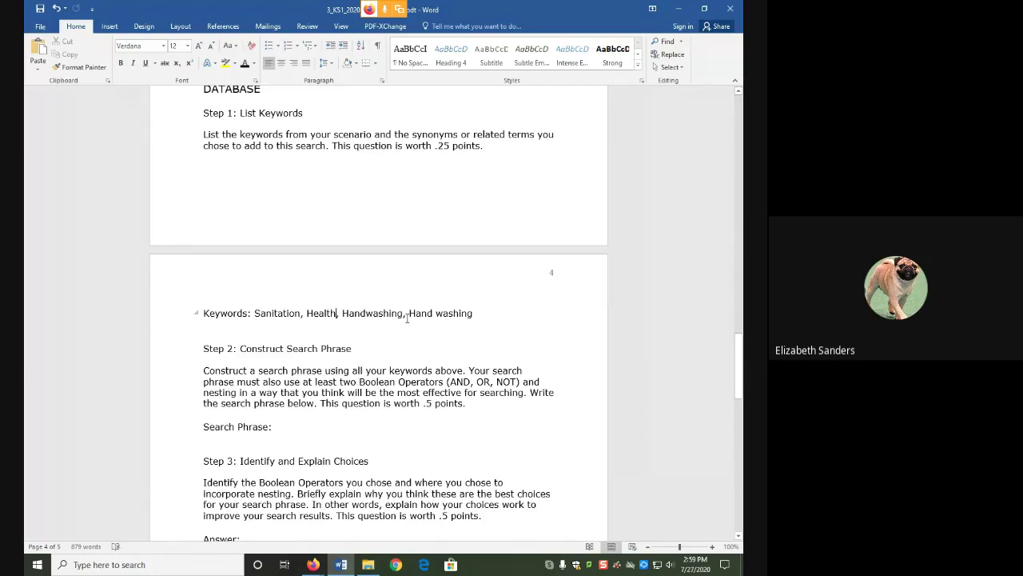
pyautogui.scroll(-1, 332, 364)
pyautogui.scroll(-3, 333, 364)
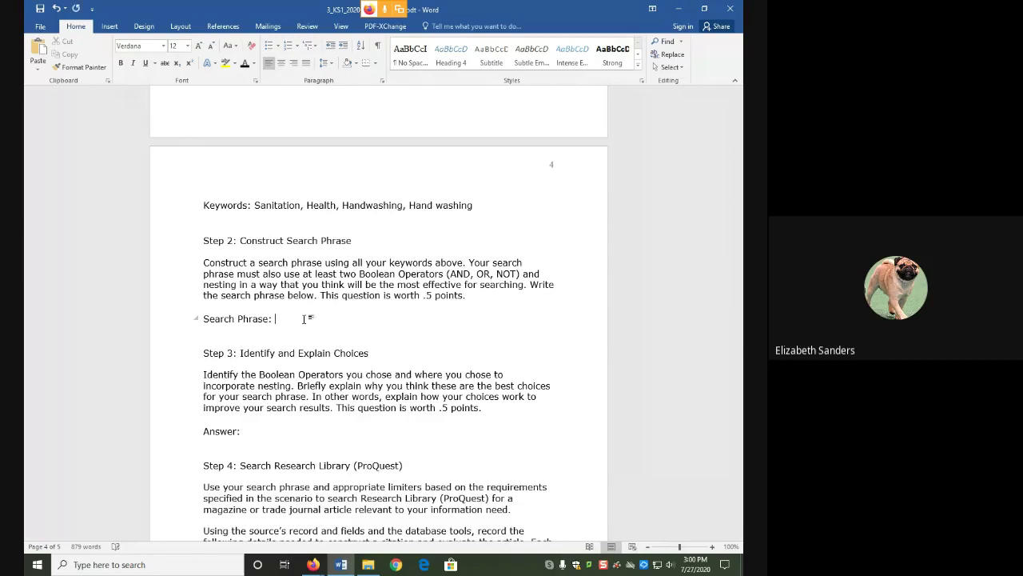
# - Type 'Sanitation AND Health' and insert 'OR Handwashing OR Hand washing' before AND
pyautogui.write('Sanitation AND Health')
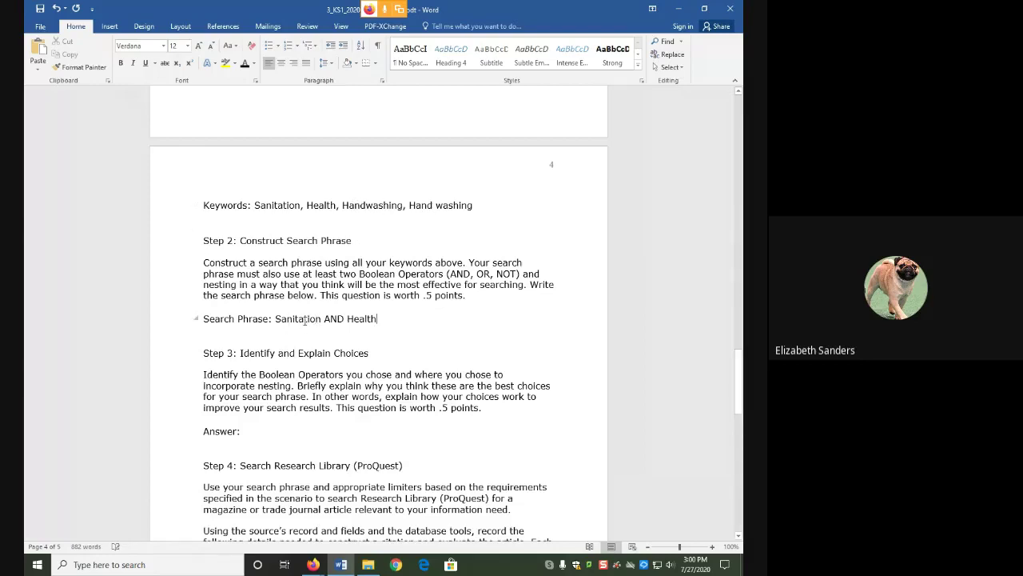
pyautogui.click(323, 319)
pyautogui.write('OR h')
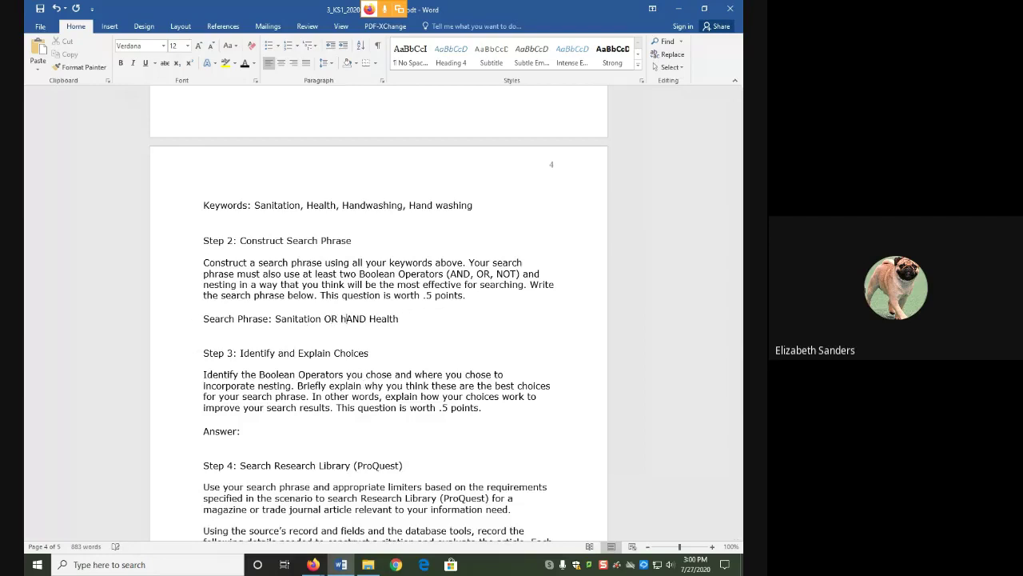
pyautogui.write('an')
pyautogui.press('BackSpace')
pyautogui.press('BackSpace')
pyautogui.press('BackSpace')
pyautogui.write('Handwashing OR Hand')
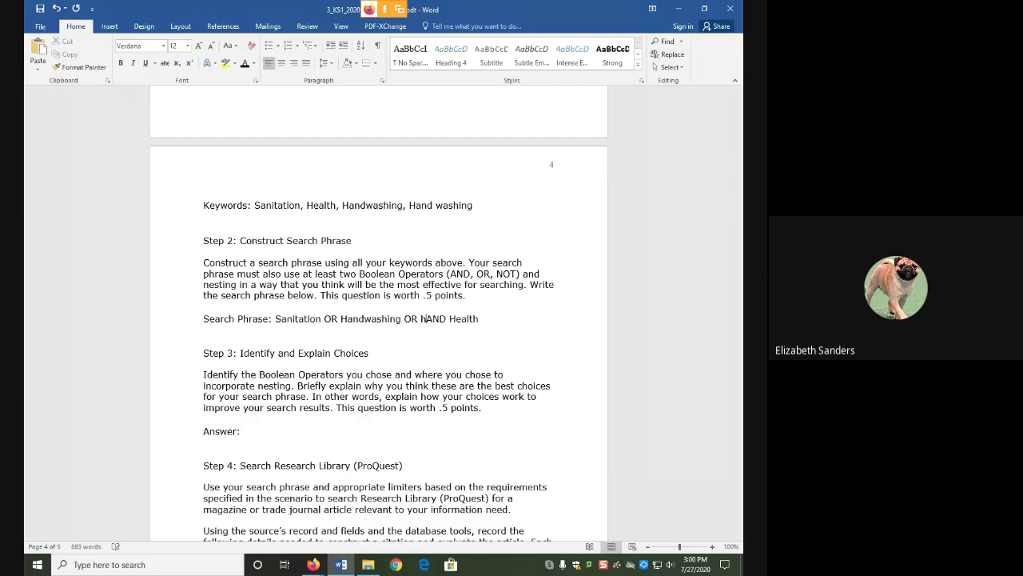
pyautogui.write(' washing')
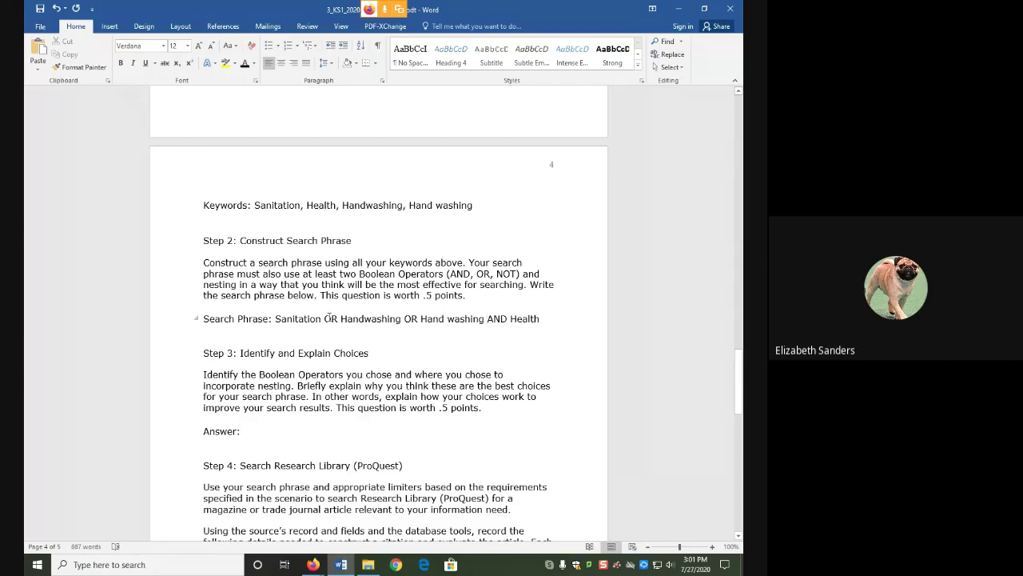
# - Wrap the Sanitation/Handwashing OR terms in parentheses, leaving AND Health outside
pyautogui.click(275, 318)
pyautogui.write('(')
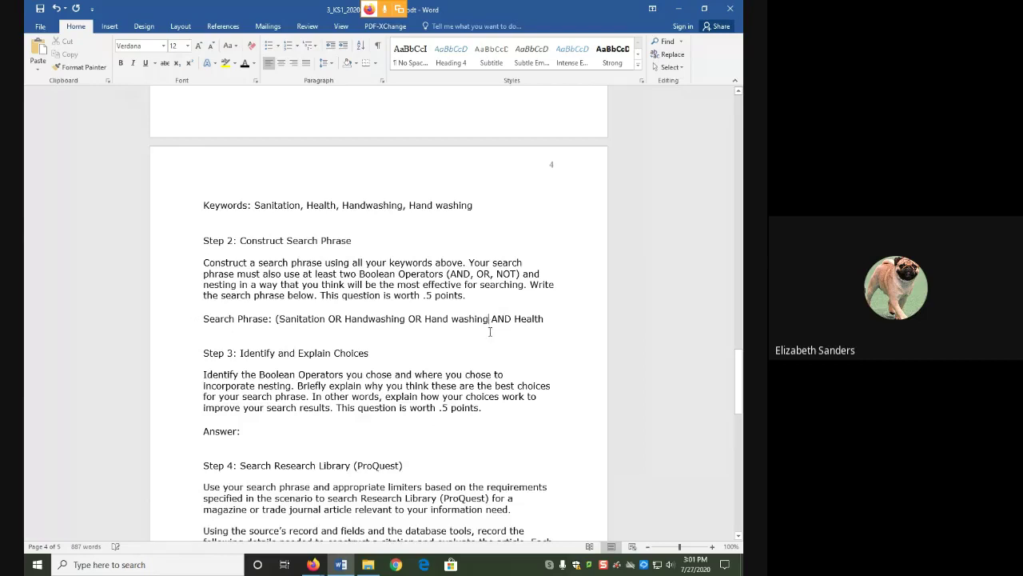
pyautogui.write(')')
pyautogui.moveTo(279, 319); pyautogui.dragTo(467, 318)
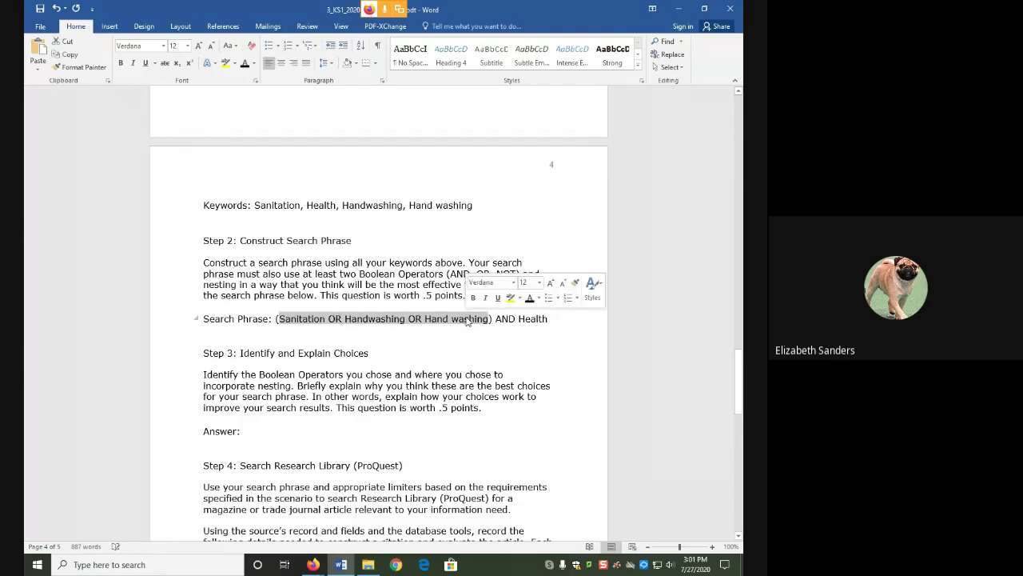
pyautogui.click(522, 318)
pyautogui.moveTo(520, 319); pyautogui.dragTo(551, 321)
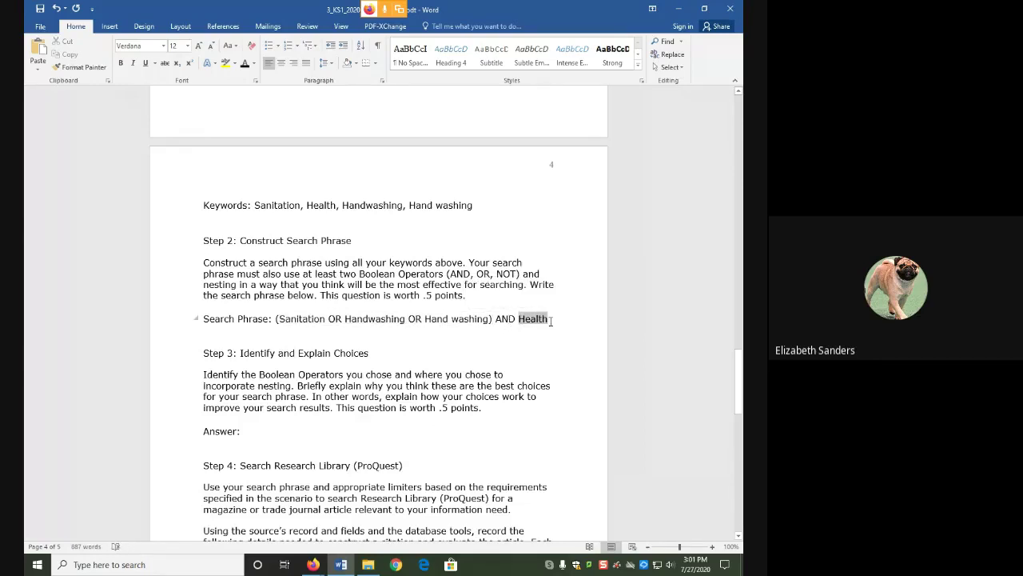
pyautogui.click(491, 319)
pyautogui.scroll(-4, 296, 375)
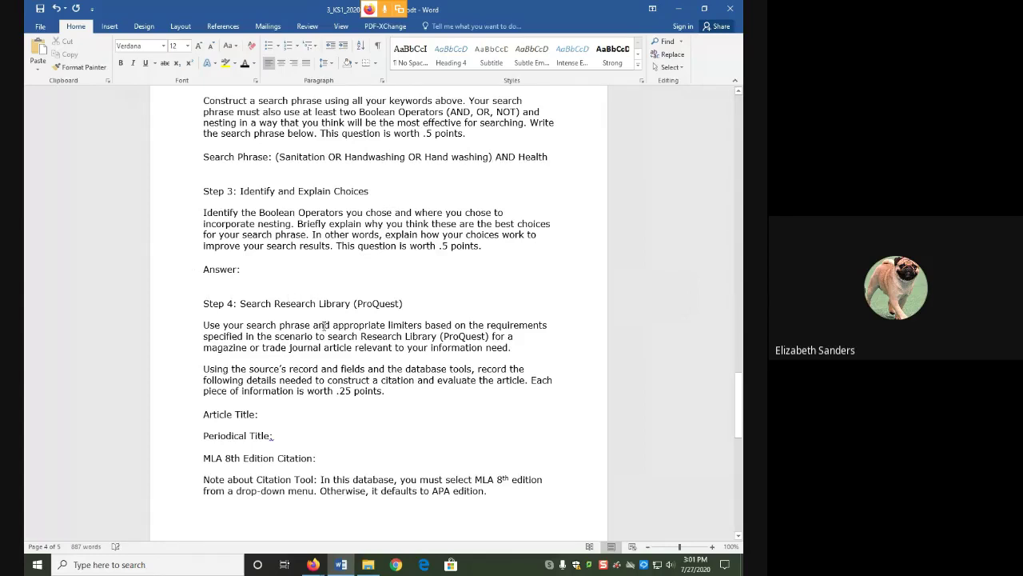
pyautogui.moveTo(275, 157); pyautogui.dragTo(547, 158)
pyautogui.hotkey('ctrl', 'c')
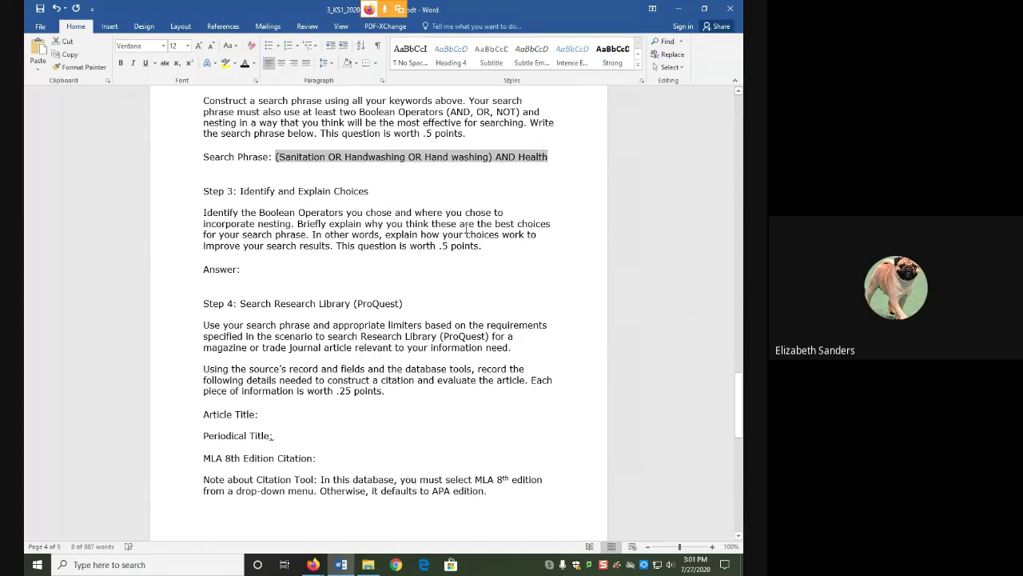
pyautogui.scroll(-1, 280, 320)
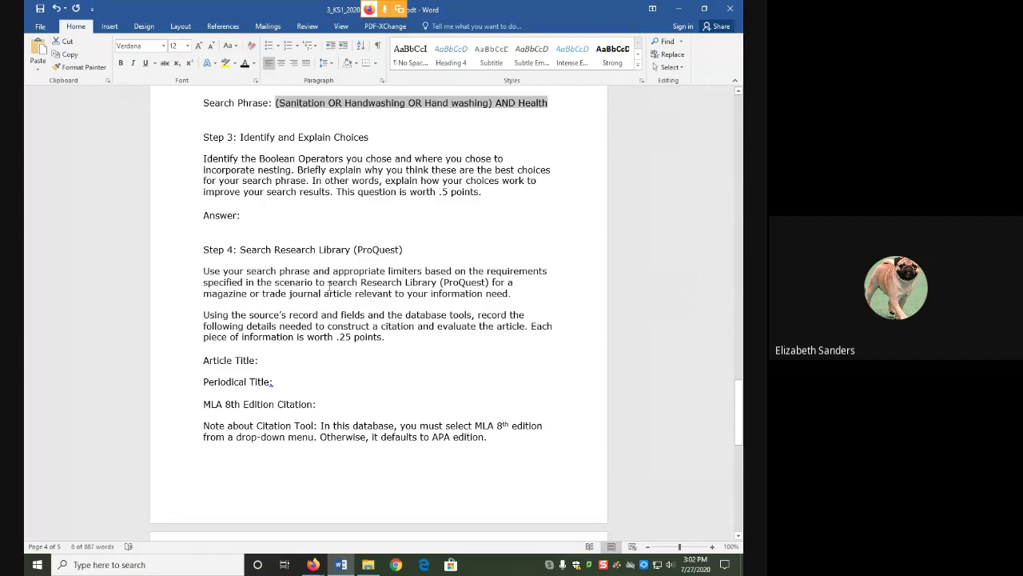
pyautogui.scroll(20, 340, 366)
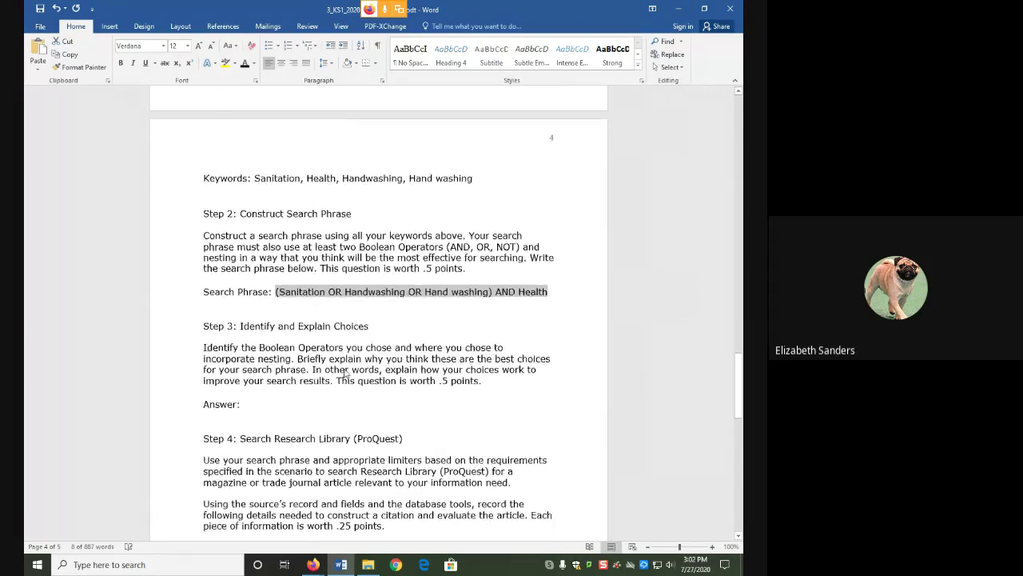
pyautogui.scroll(15, 343, 371)
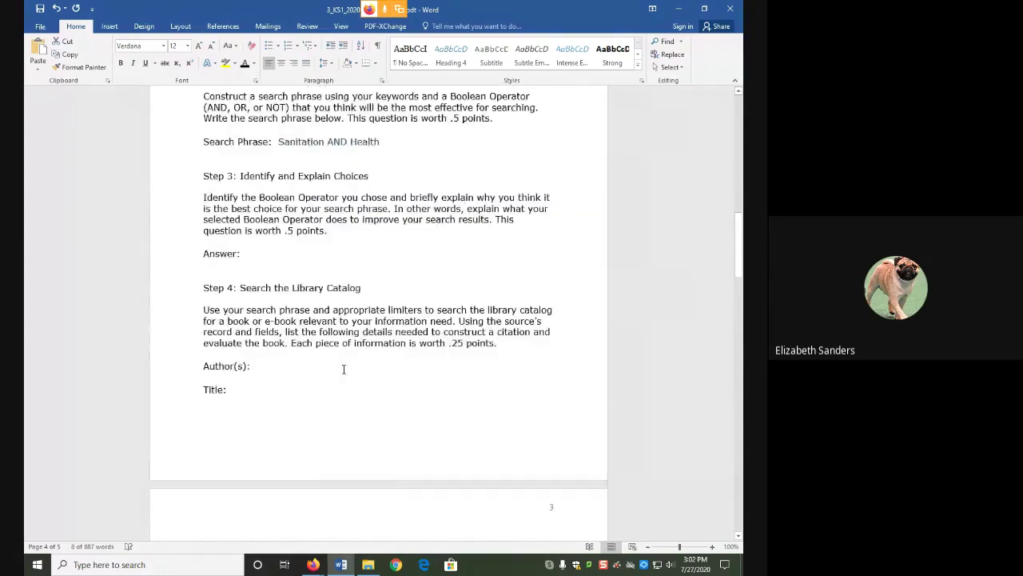
pyautogui.scroll(3, 343, 369)
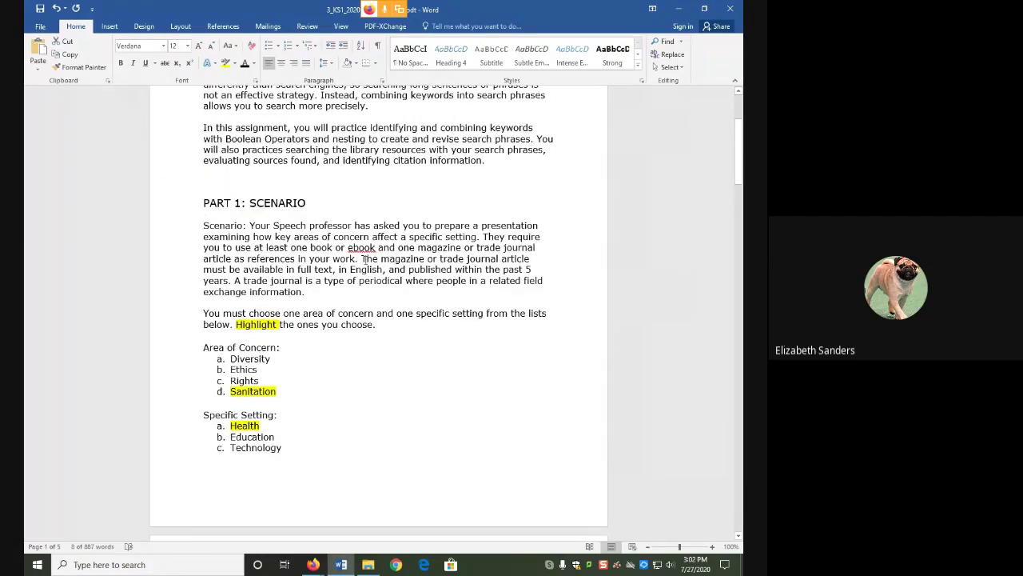
pyautogui.moveTo(365, 258); pyautogui.dragTo(232, 281)
pyautogui.scroll(-3, 335, 423)
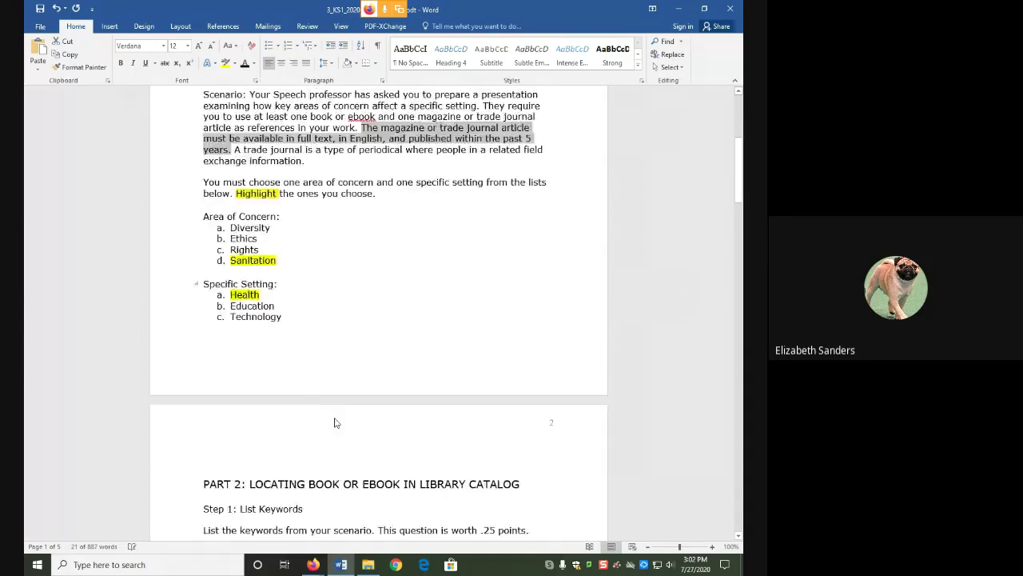
pyautogui.scroll(-20, 335, 423)
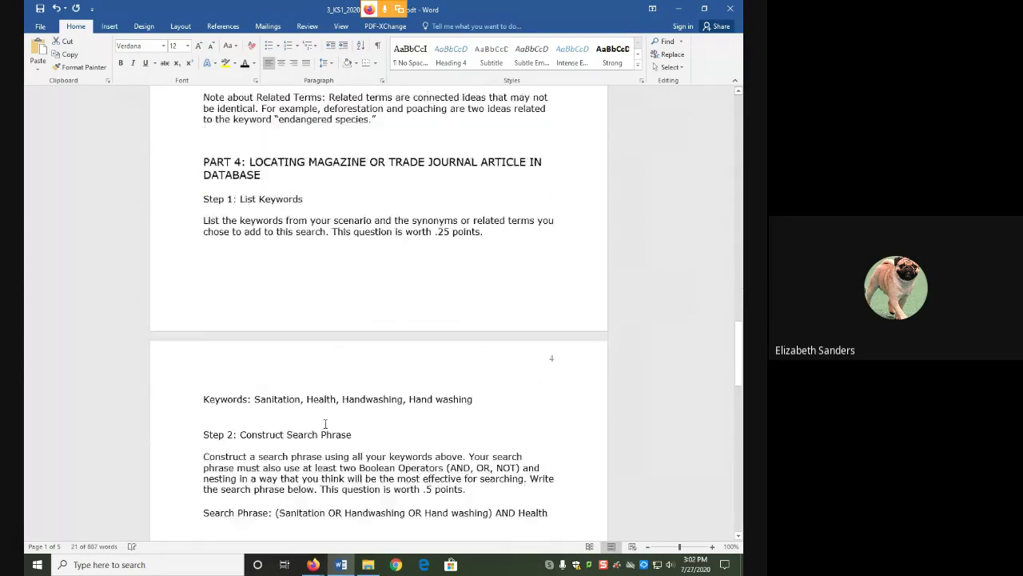
pyautogui.scroll(-13, 324, 423)
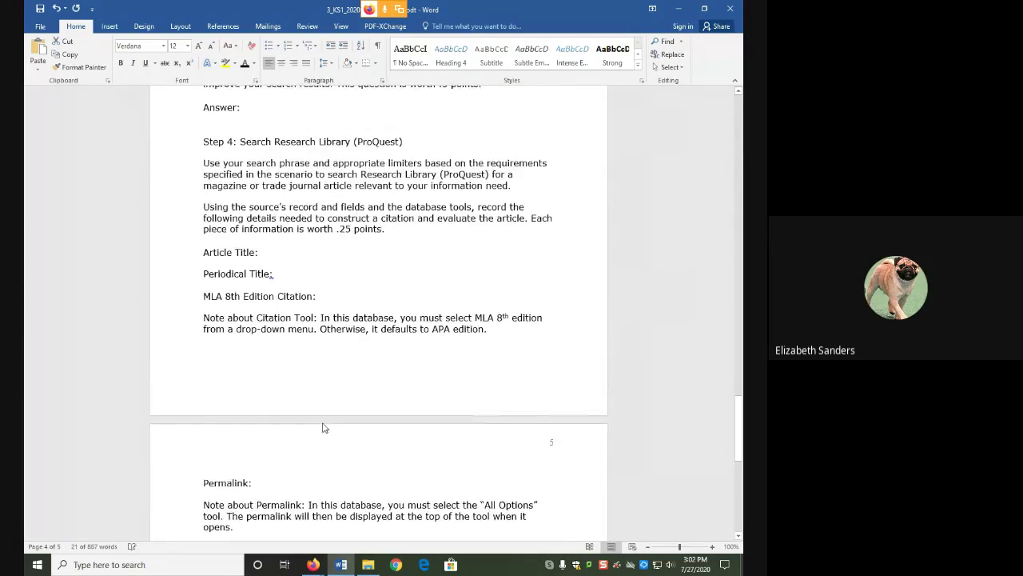
# - In the library website, open Research Library (ProQuest) from the Favorite Databases list
pyautogui.moveTo(314, 559)
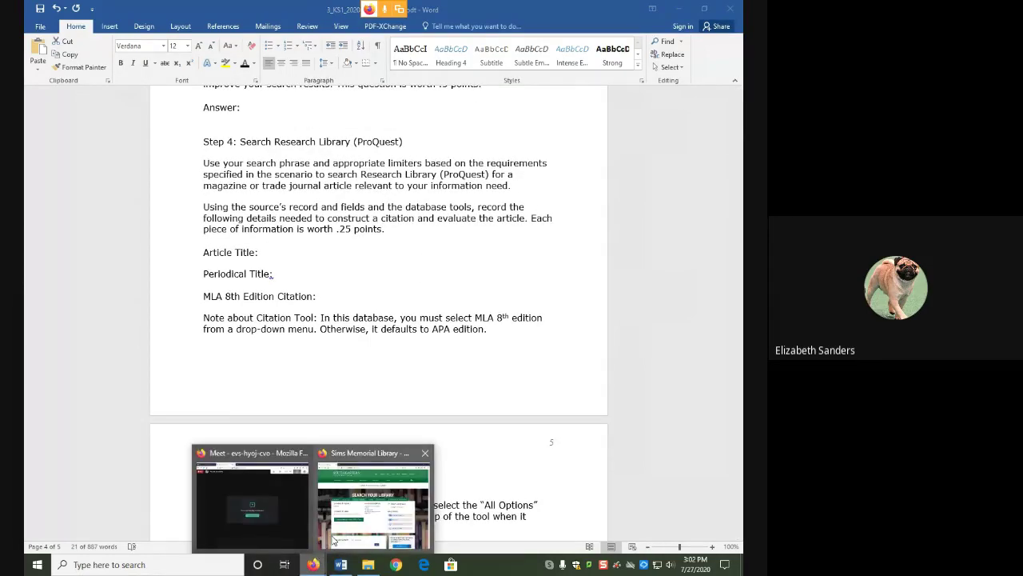
pyautogui.click(364, 491)
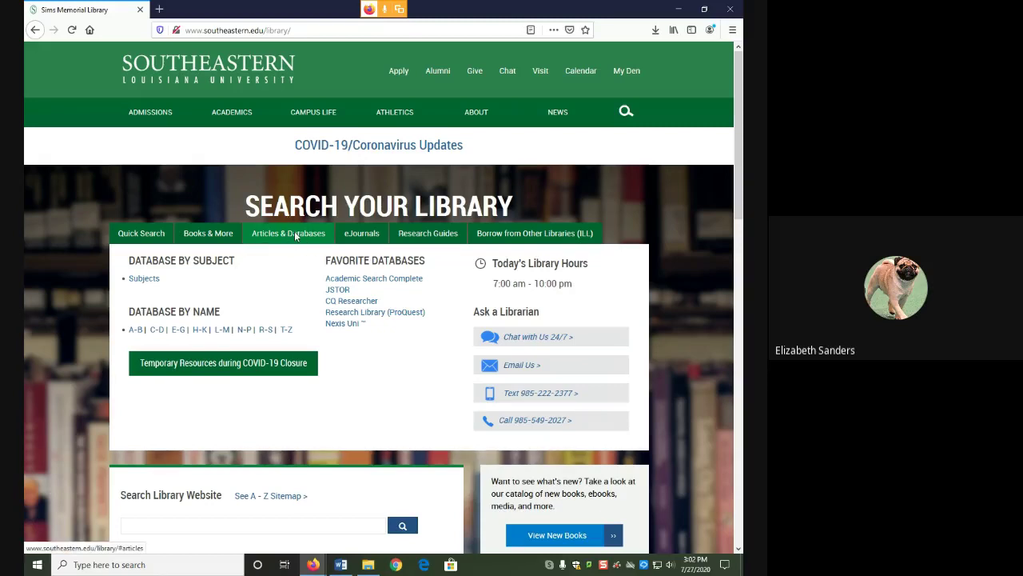
pyautogui.click(395, 317)
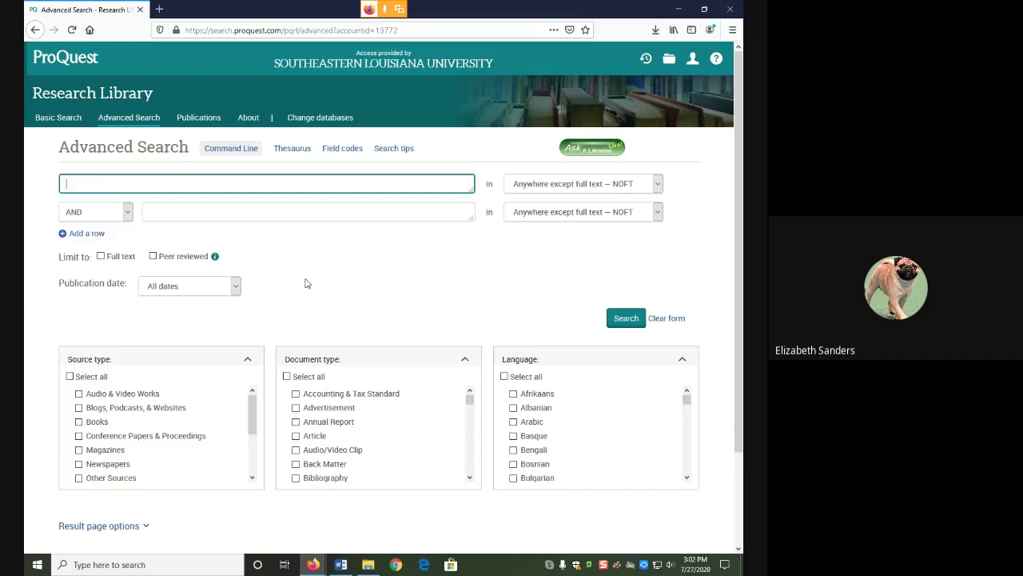
# - Paste the search phrase into the first search box and trim Health off the end
pyautogui.hotkey('ctrl', 'v')
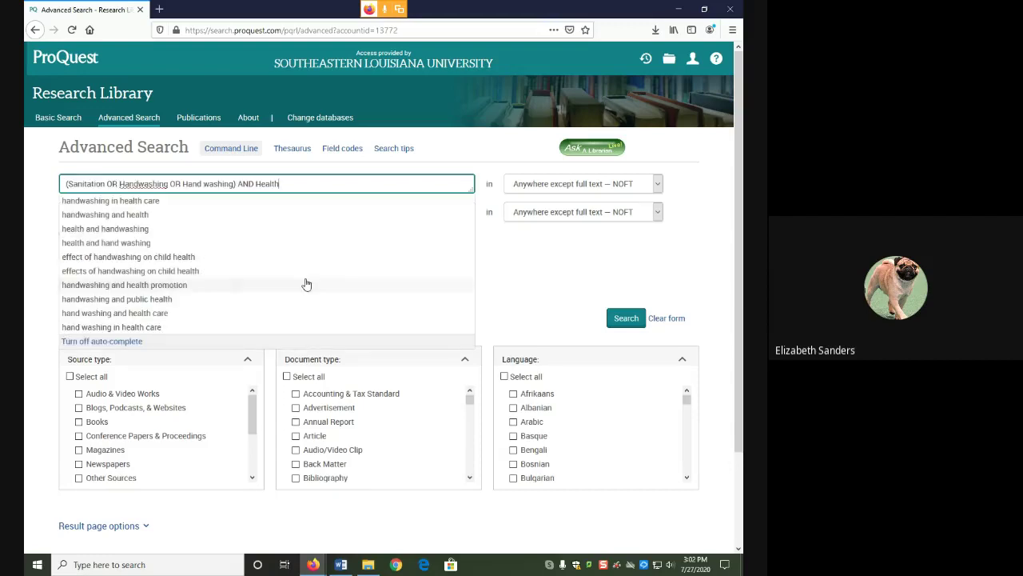
pyautogui.click(28, 260)
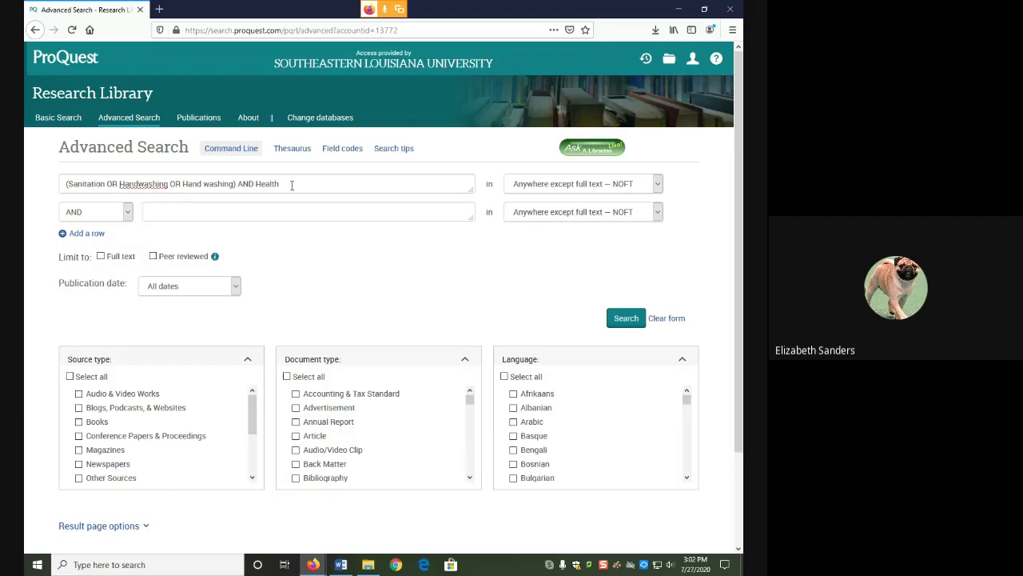
pyautogui.moveTo(283, 185)
pyautogui.mouseDown()
pyautogui.moveTo(257, 185)
pyautogui.moveTo(267, 213)
pyautogui.mouseUp()
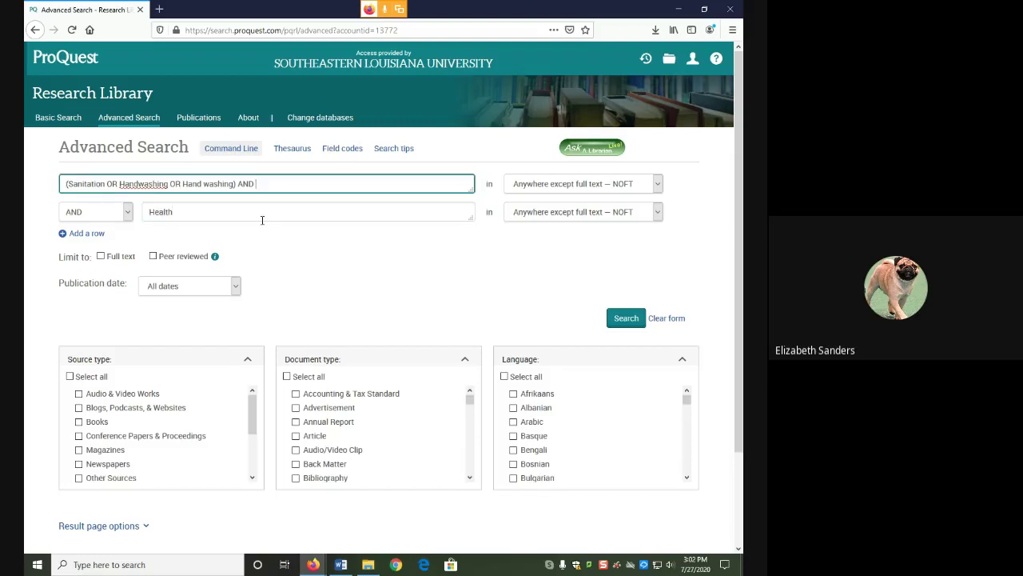
pyautogui.press('BackSpace')
pyautogui.press('BackSpace')
pyautogui.press('BackSpace')
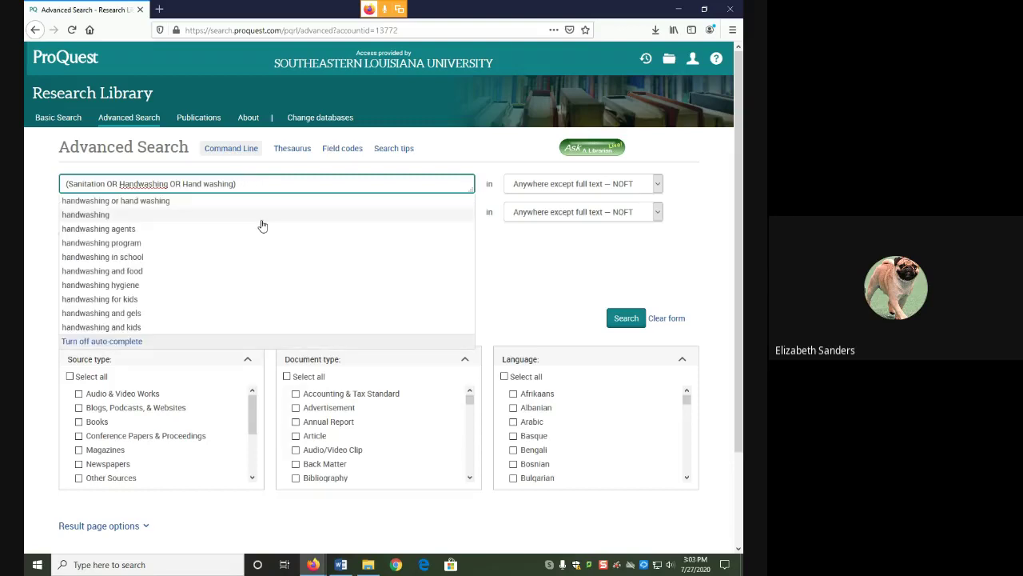
pyautogui.click(29, 235)
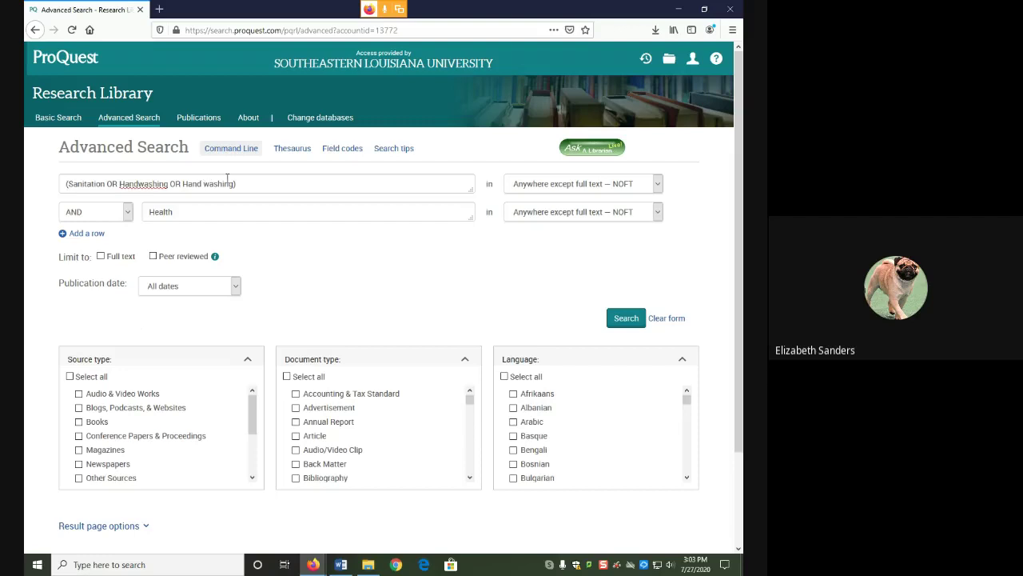
pyautogui.moveTo(214, 211); pyautogui.dragTo(146, 216)
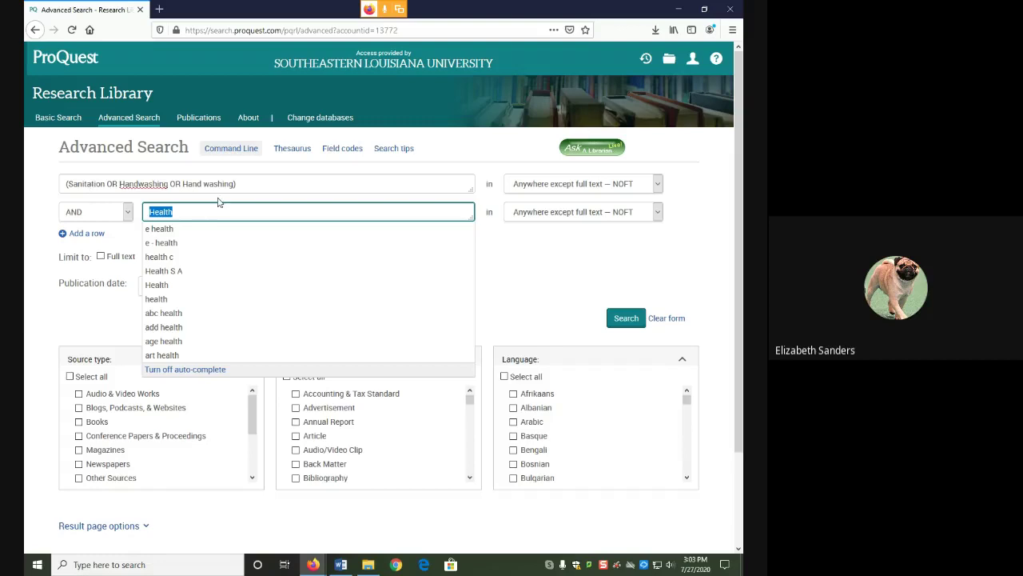
# - Add a third search row joined with OR containing 'handwashing OR hand washing'
pyautogui.click(77, 236)
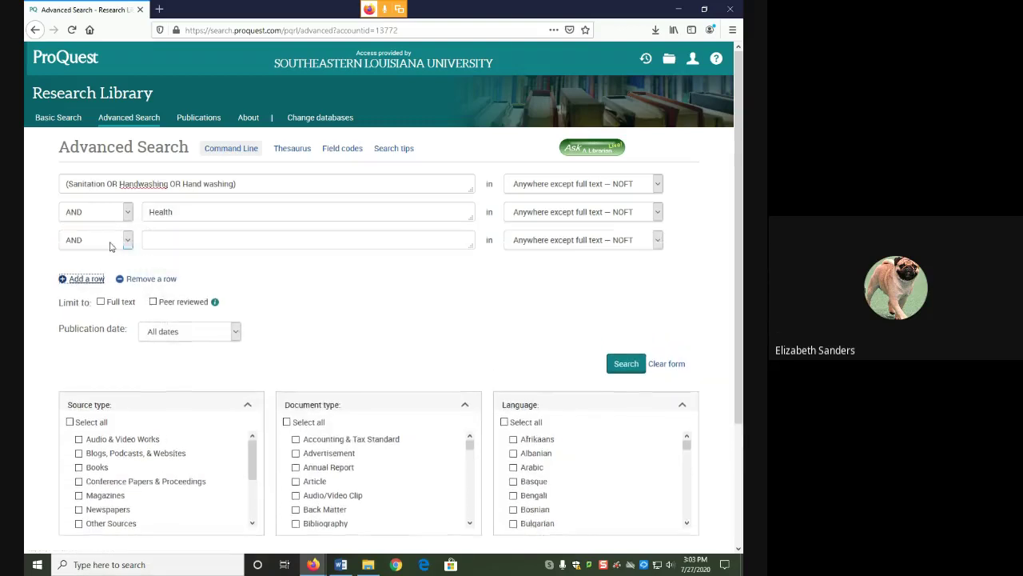
pyautogui.click(104, 243)
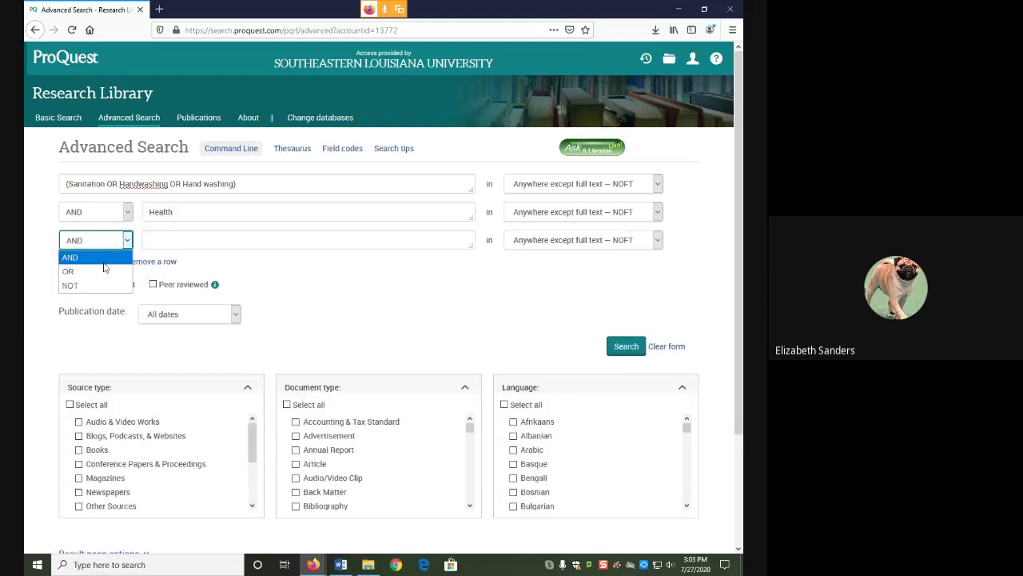
pyautogui.click(106, 270)
pyautogui.click(168, 235)
pyautogui.write('hand')
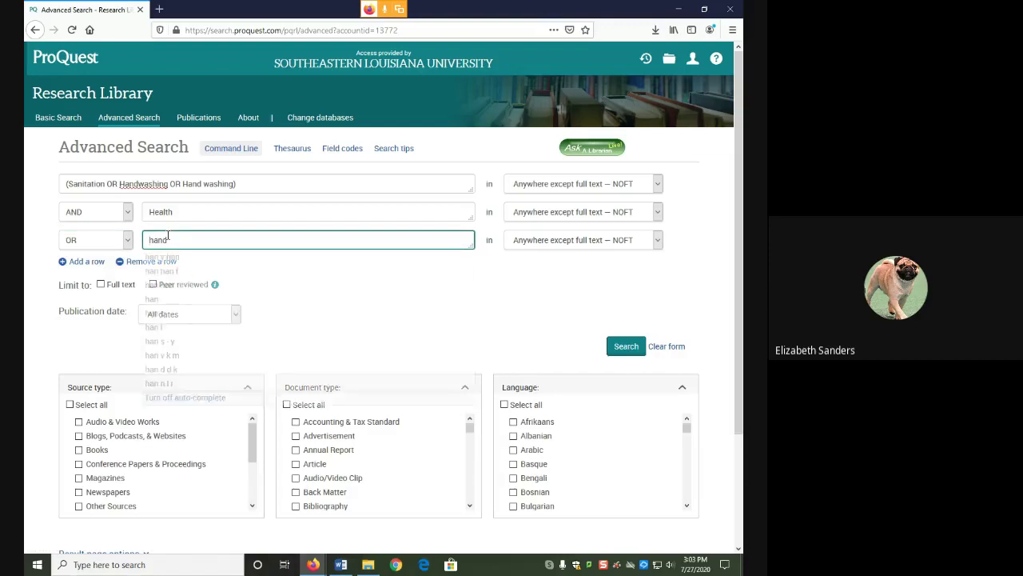
pyautogui.write('washing OR hand washing')
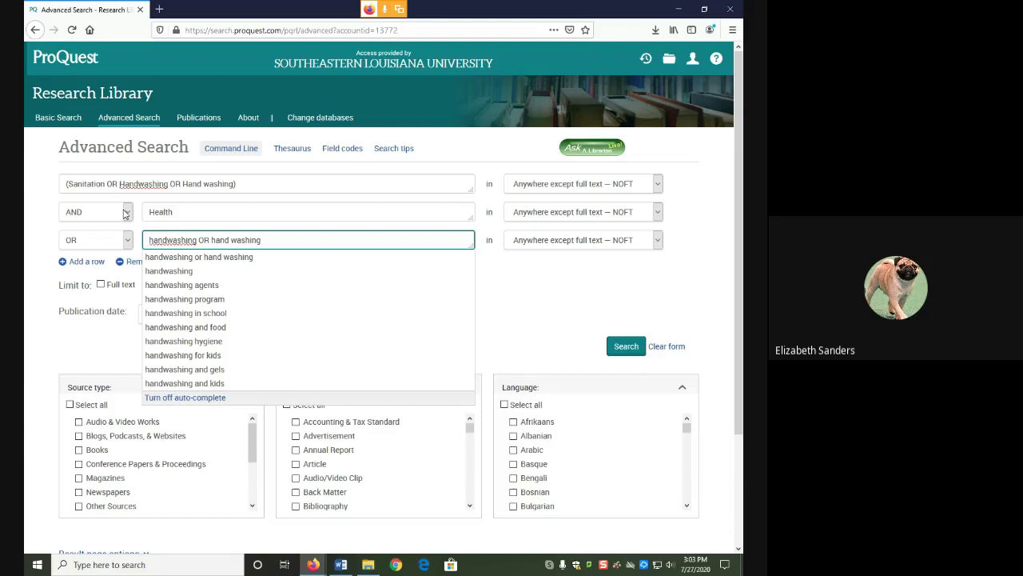
pyautogui.click(594, 284)
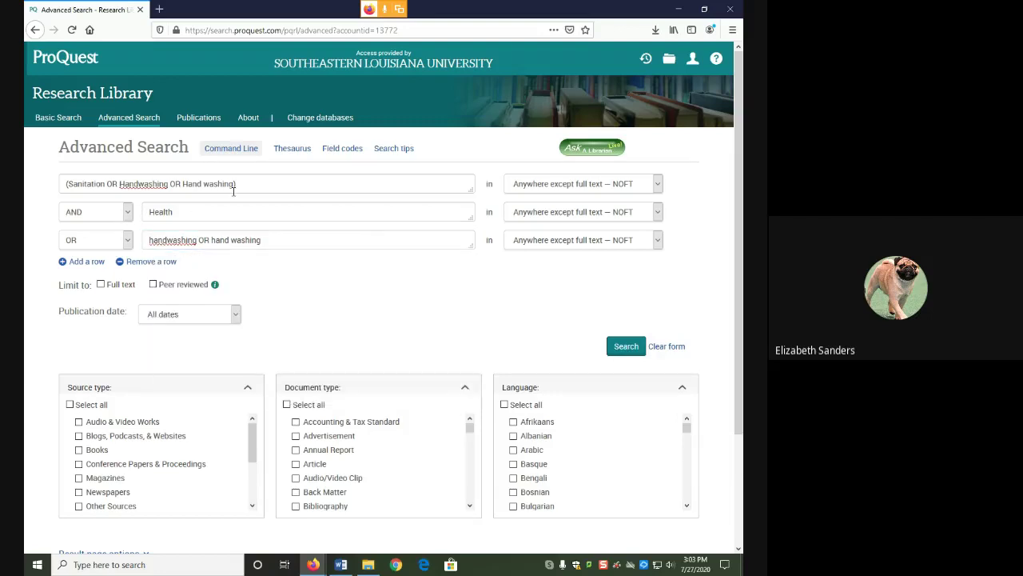
# - Cut the first box down to just 'Sanitation' and run the search
pyautogui.moveTo(234, 184); pyautogui.dragTo(109, 185)
pyautogui.press('BackSpace')
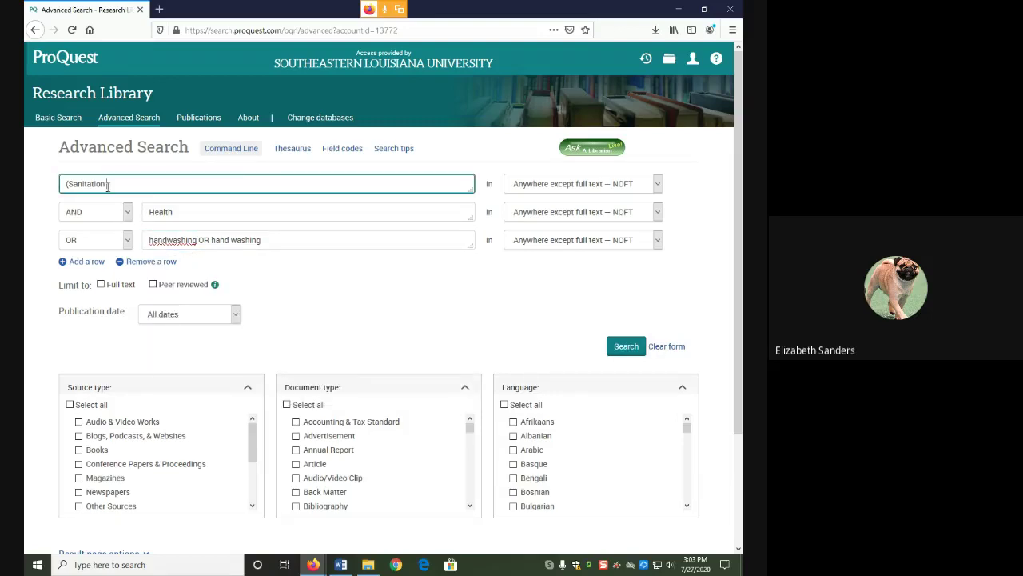
pyautogui.click(72, 185)
pyautogui.press('BackSpace')
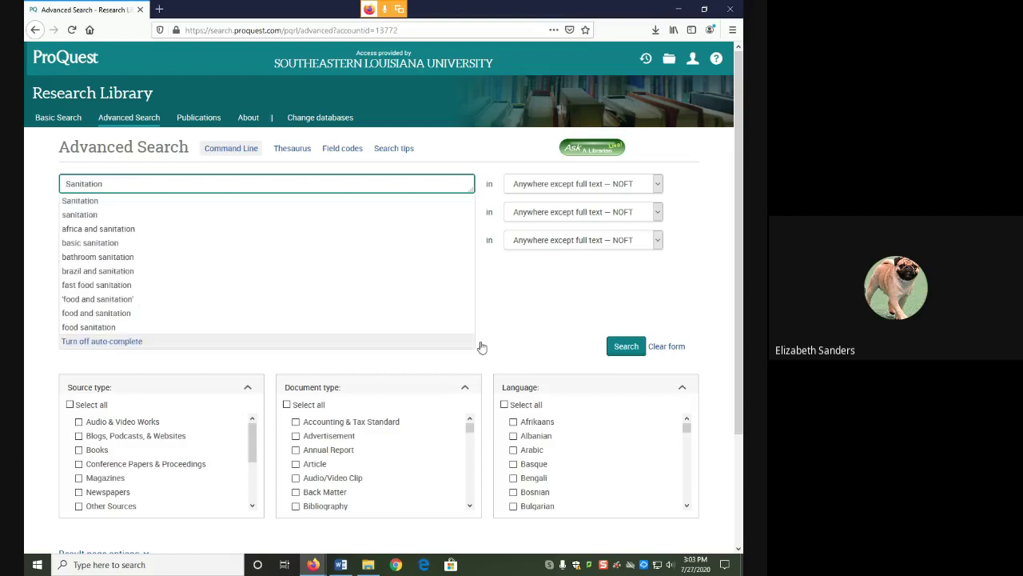
pyautogui.click(630, 352)
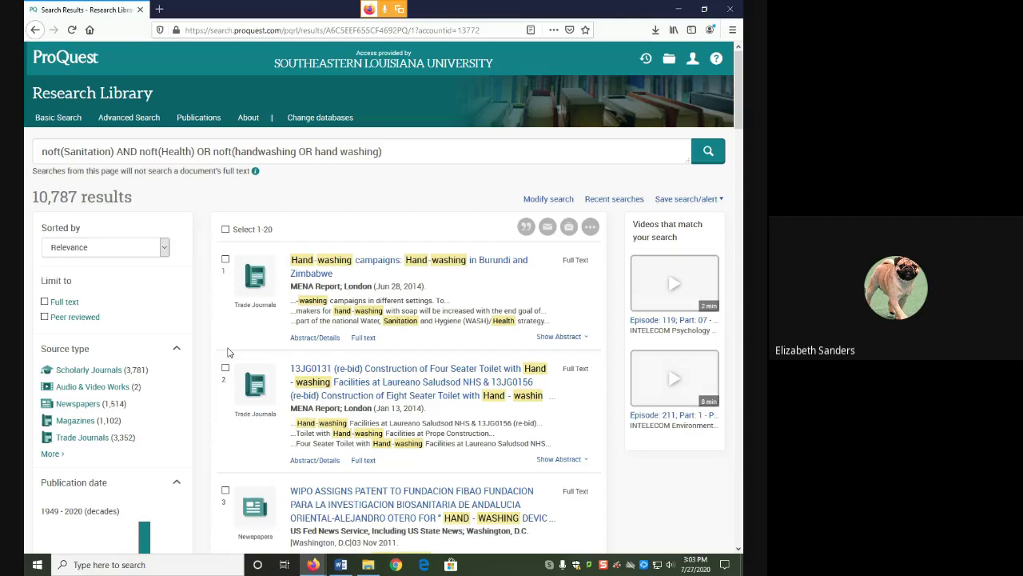
# - Edit the first search box to read '(Sanitation OR handwashing OR hand washing)'
pyautogui.scroll(-3, 227, 352)
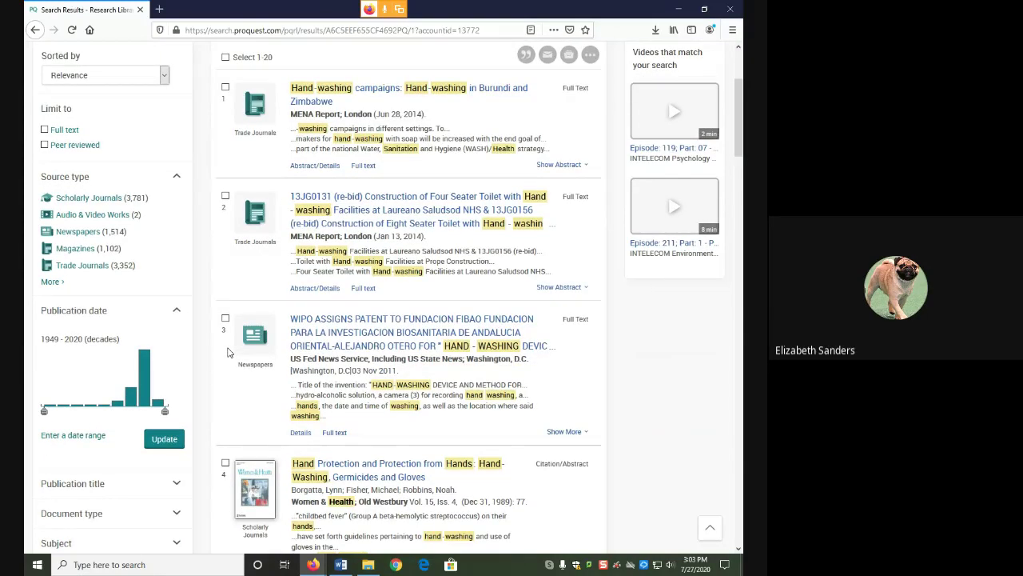
pyautogui.scroll(-3, 227, 352)
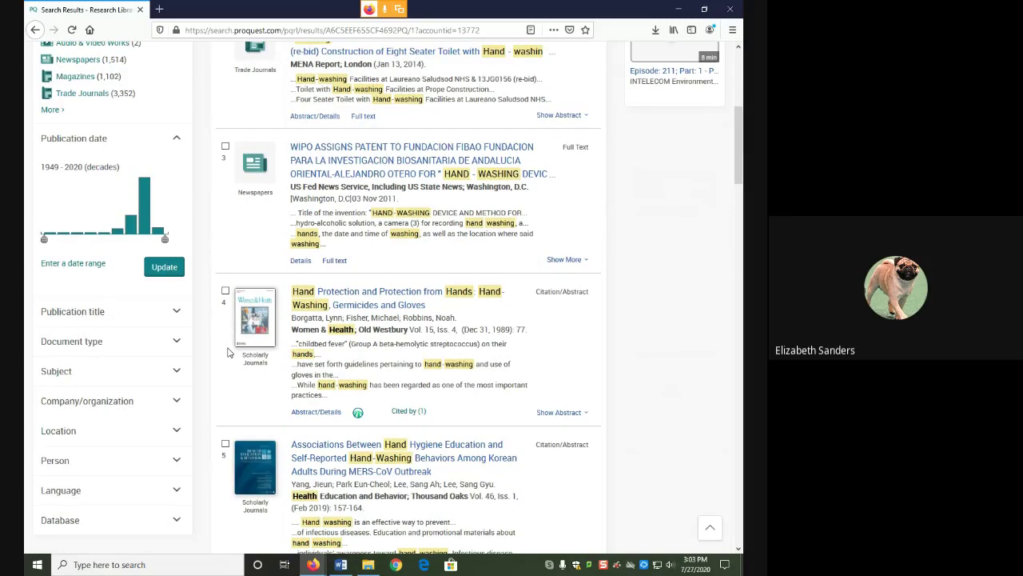
pyautogui.scroll(6, 227, 352)
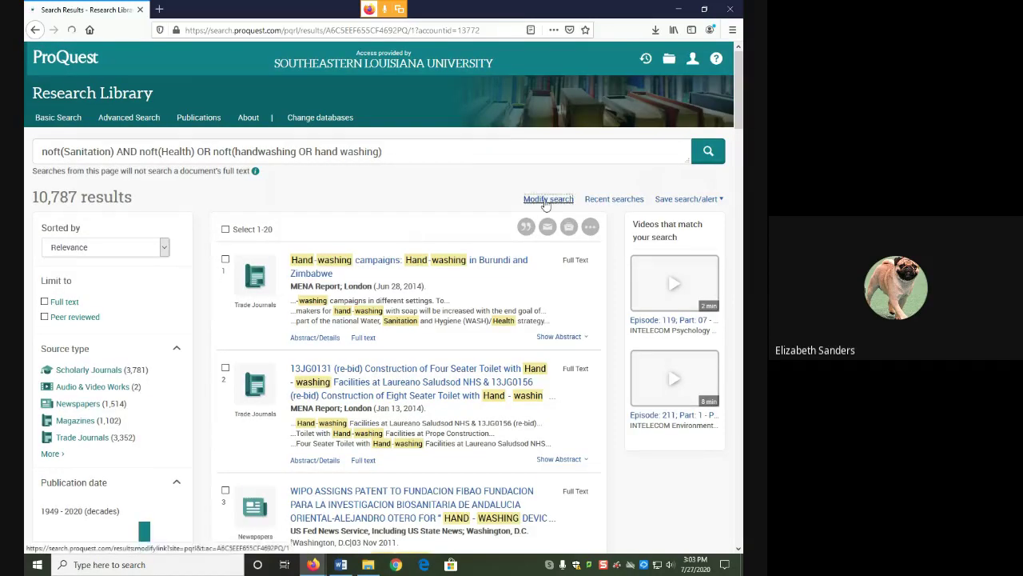
pyautogui.click(546, 199)
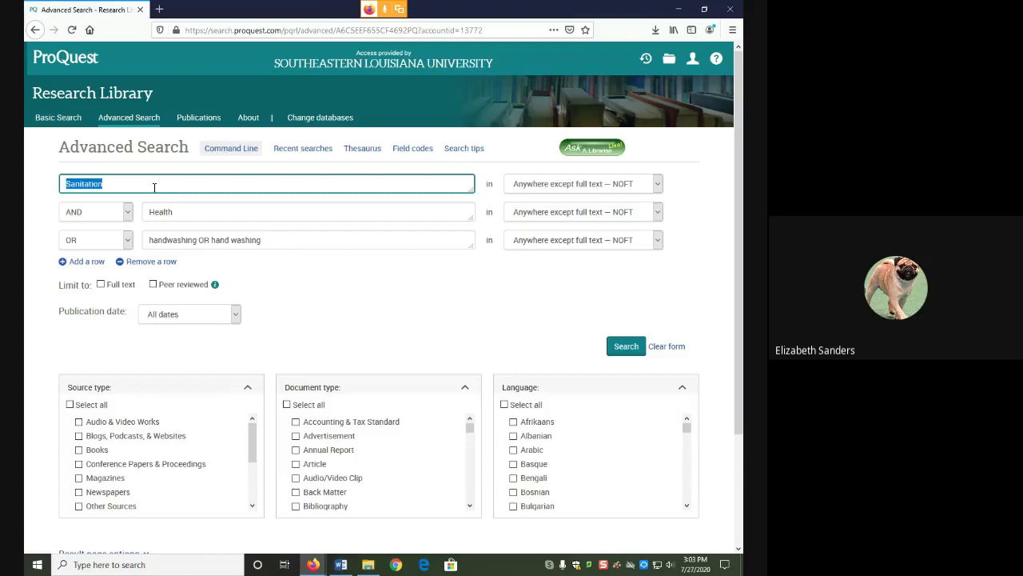
pyautogui.click(154, 187)
pyautogui.write('OR handwa')
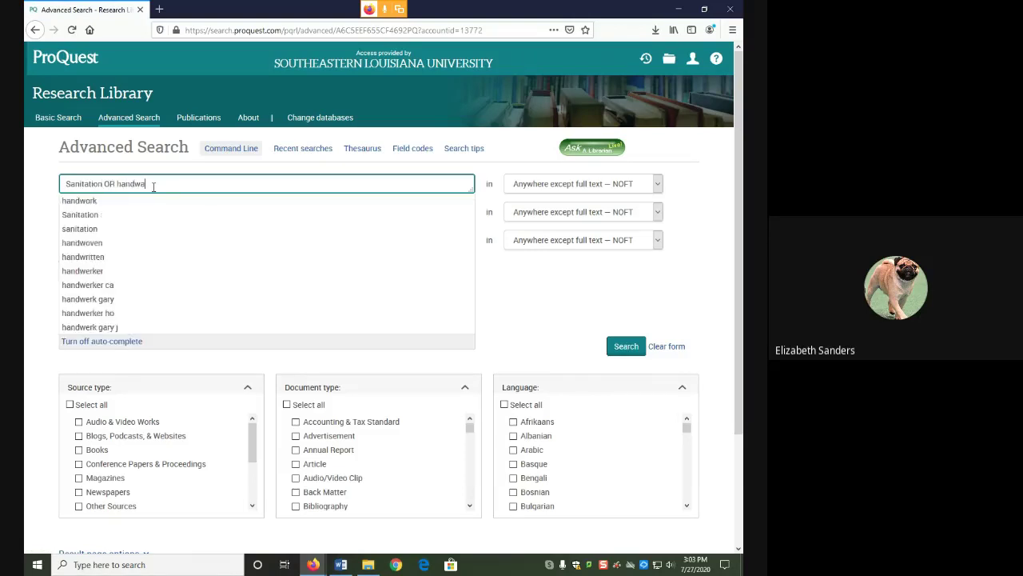
pyautogui.write('shing OR hand washin')
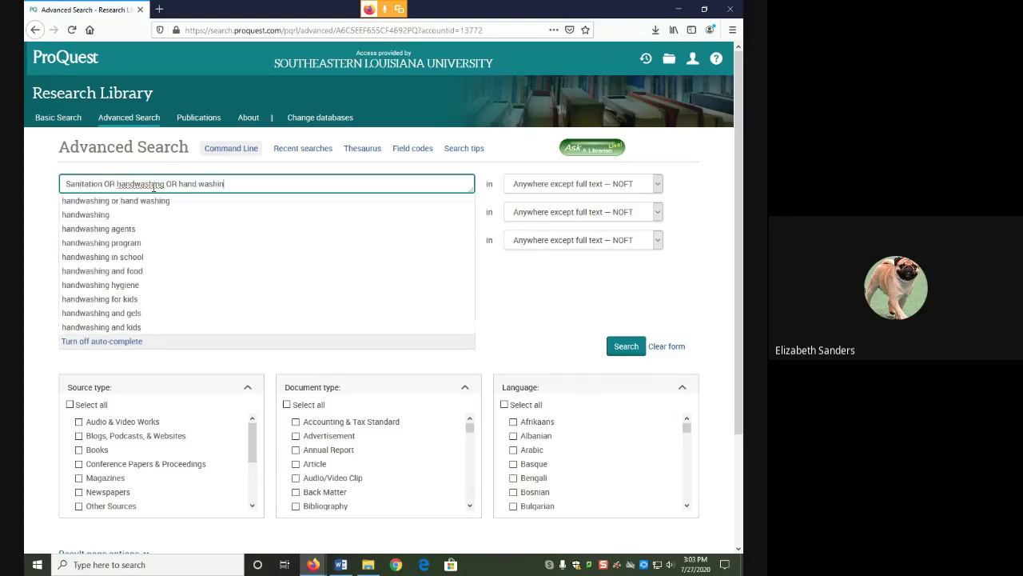
pyautogui.write('g)')
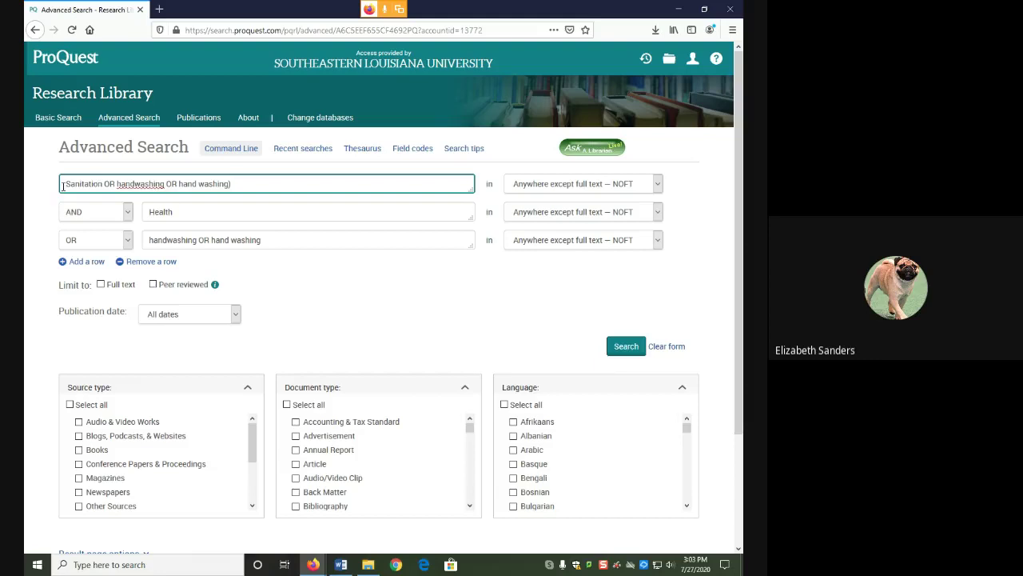
pyautogui.click(66, 183)
pyautogui.write('(')
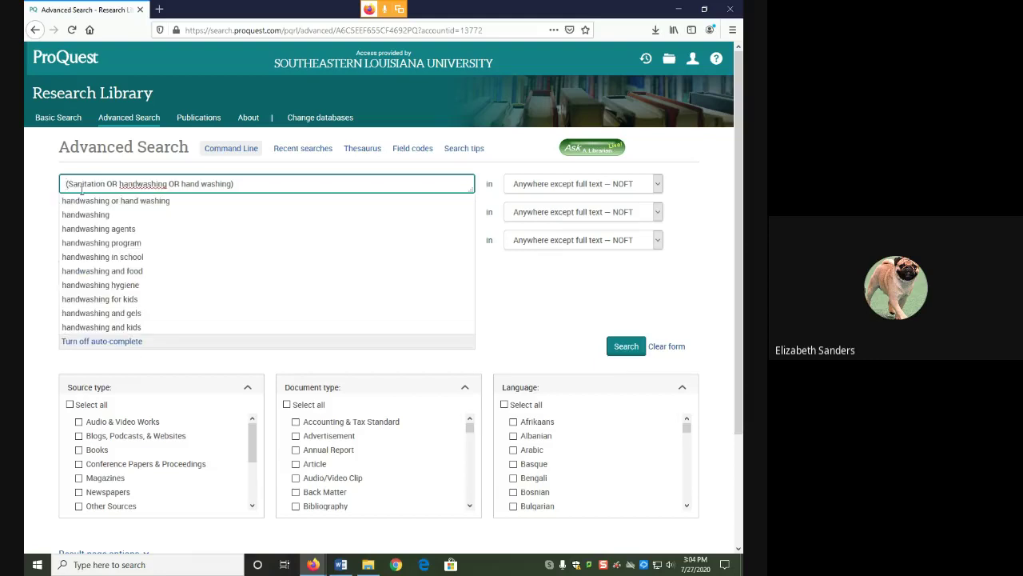
pyautogui.click(555, 307)
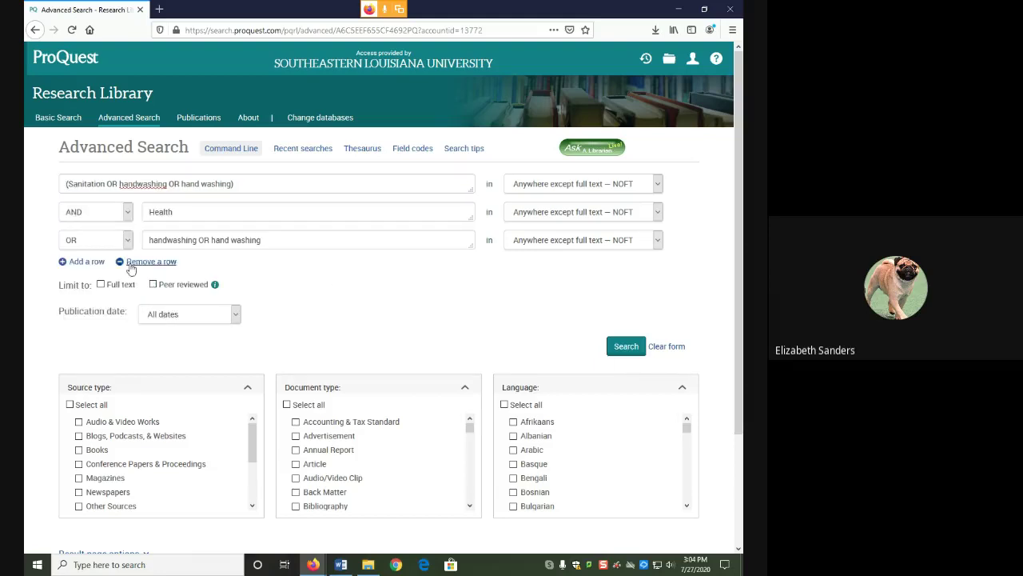
# - Remove the third row, run the search for 8,228 results, and reopen it for editing
pyautogui.click(131, 268)
pyautogui.click(621, 318)
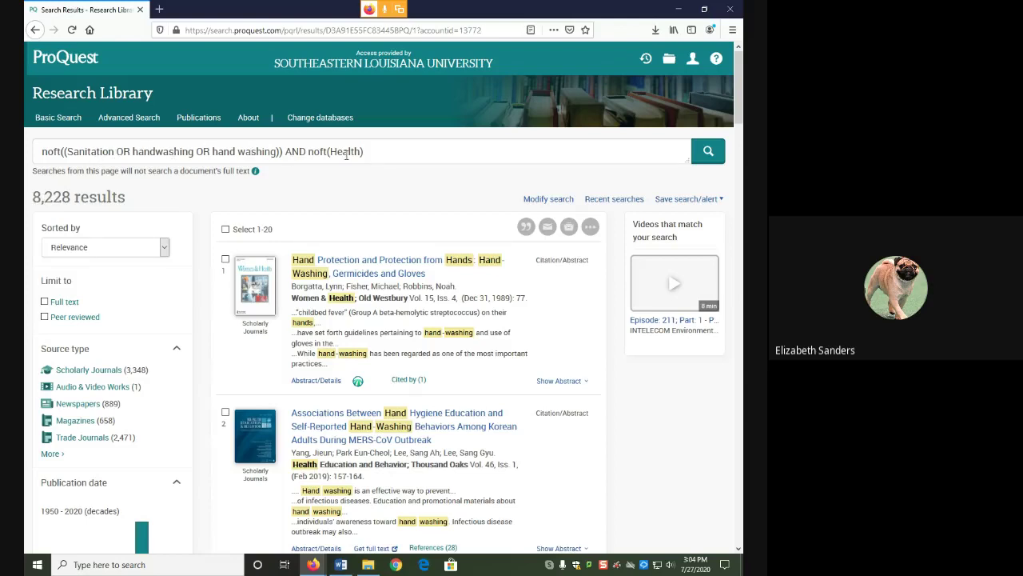
pyautogui.click(531, 199)
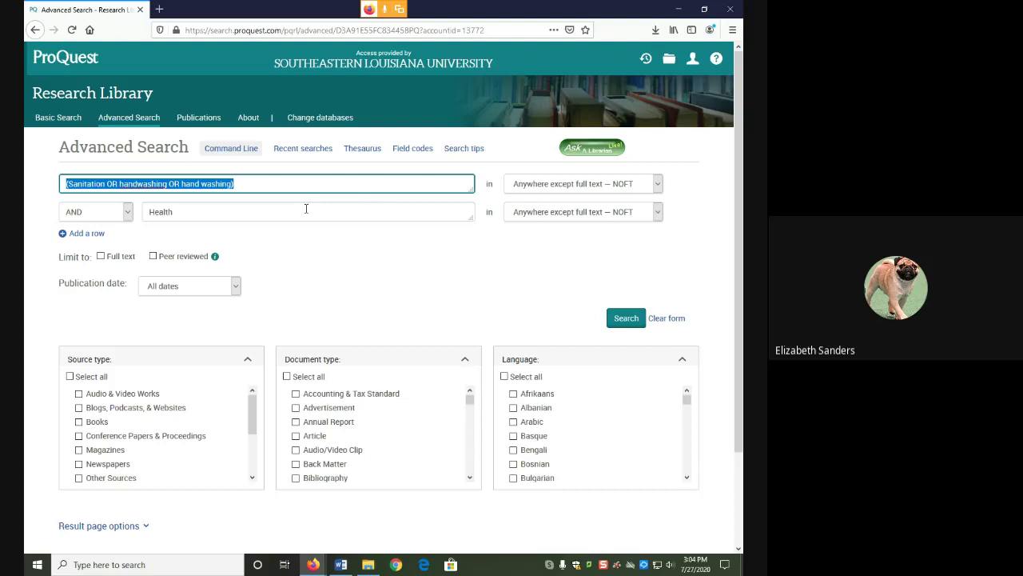
# - Limit results to Full text with a specific publication date range of 2015 to 2020
pyautogui.click(292, 183)
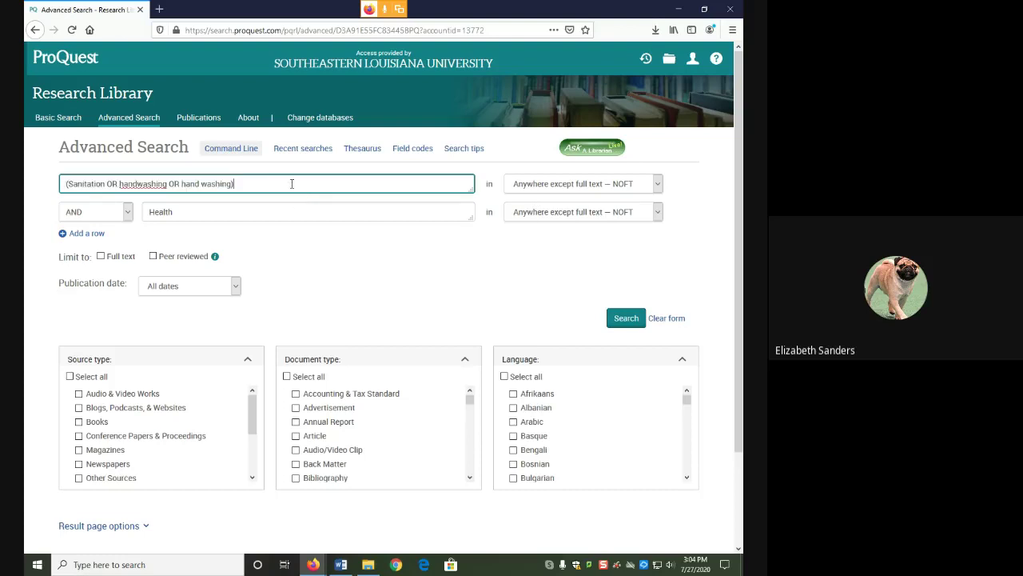
pyautogui.click(101, 257)
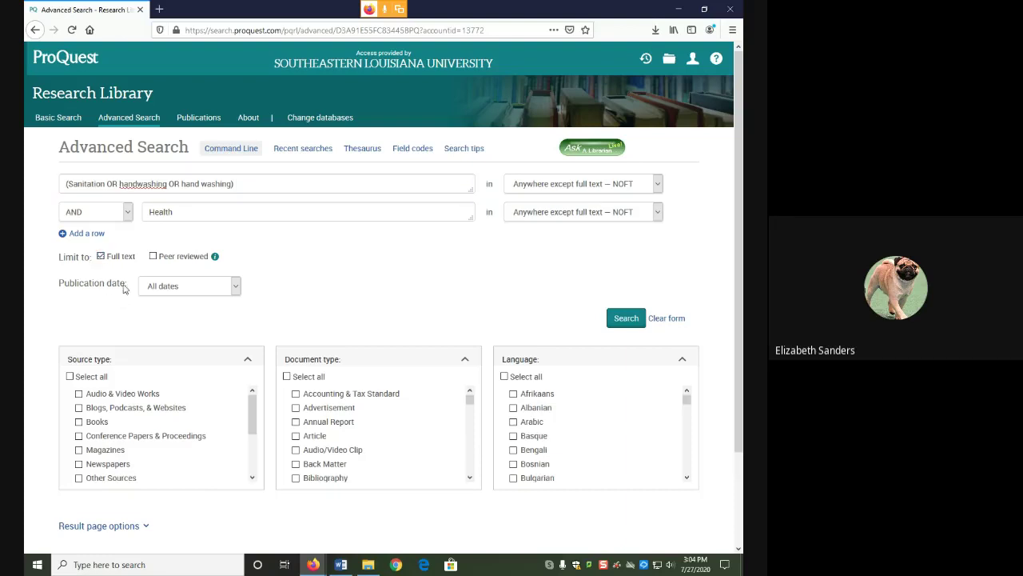
pyautogui.moveTo(127, 285); pyautogui.dragTo(63, 287)
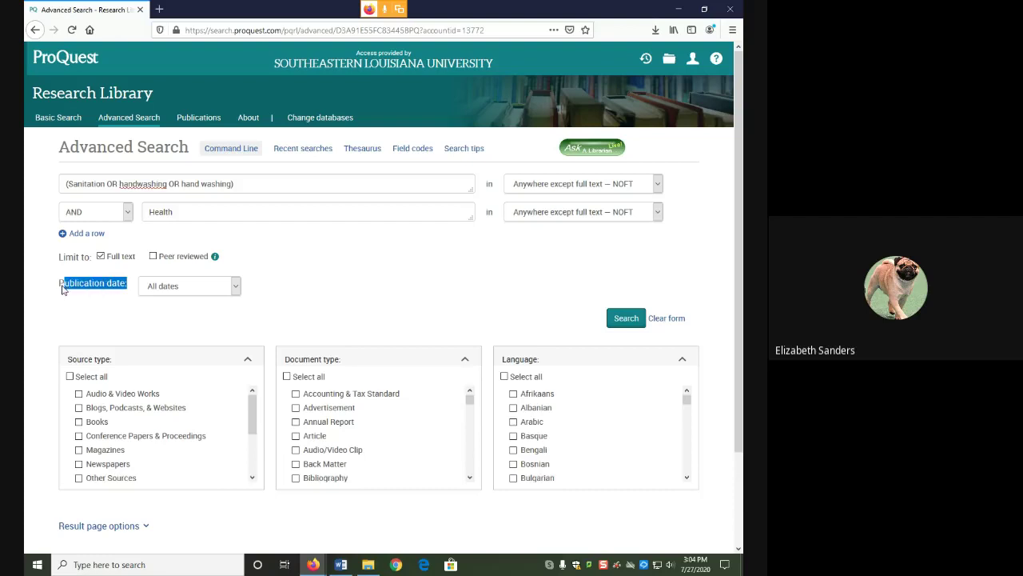
pyautogui.click(217, 290)
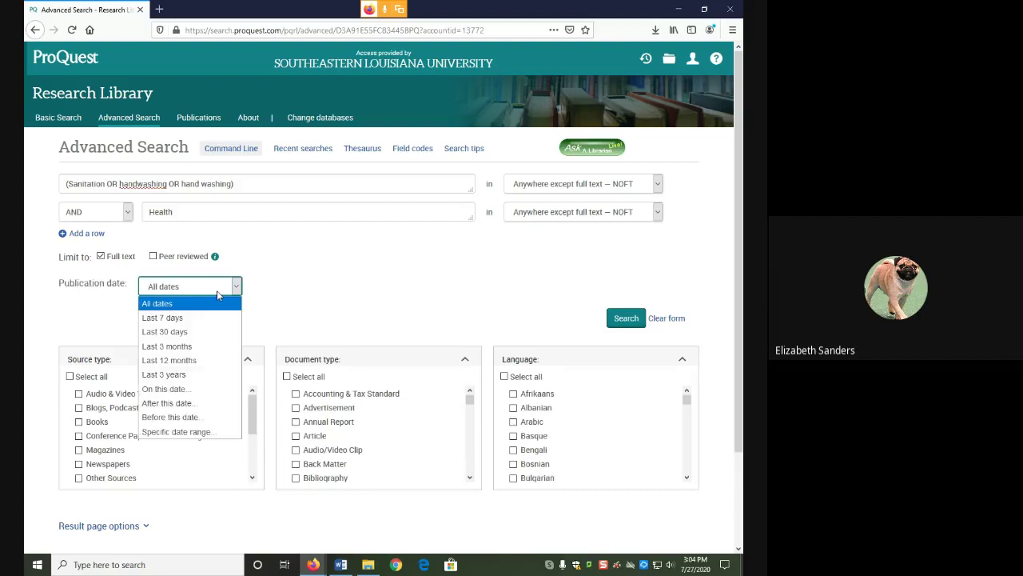
pyautogui.click(188, 435)
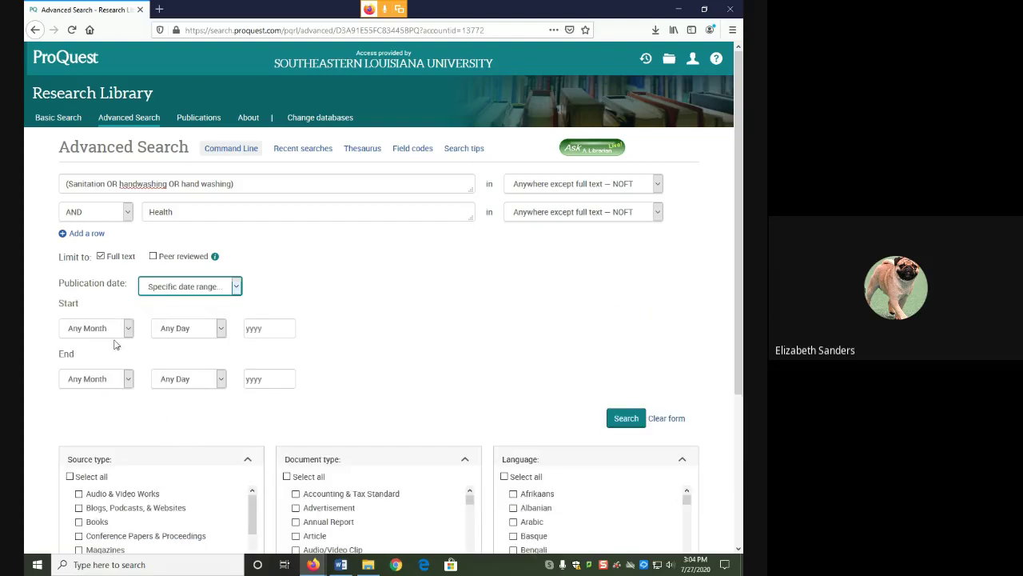
pyautogui.click(273, 327)
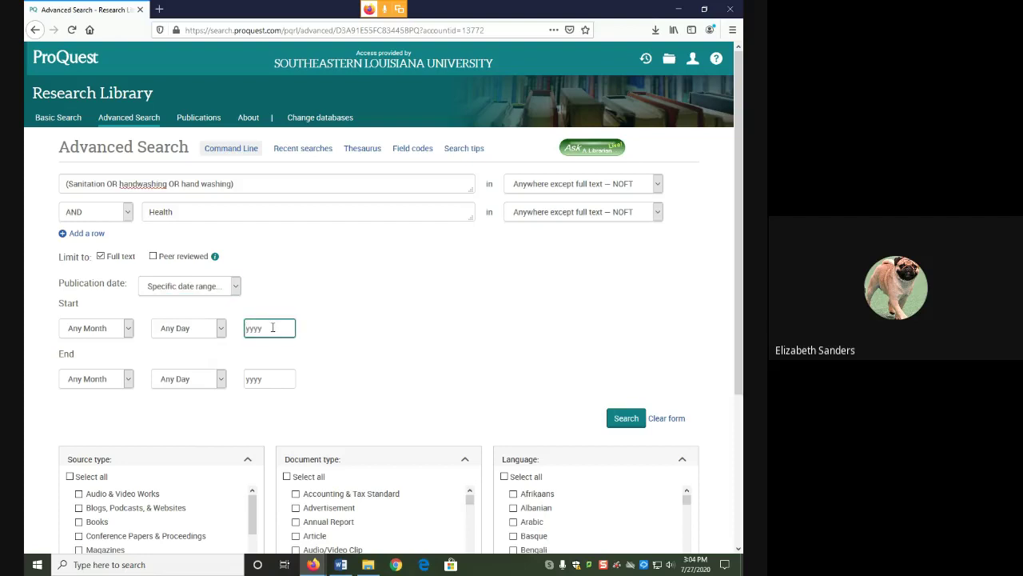
pyautogui.write('2015')
pyautogui.click(283, 378)
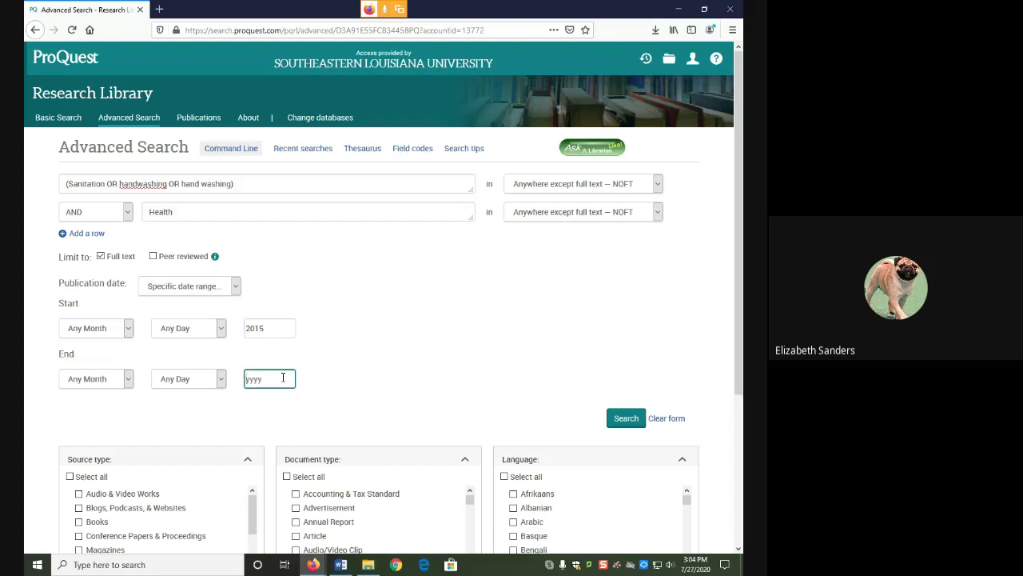
pyautogui.write('2020')
pyautogui.scroll(-3, 36, 394)
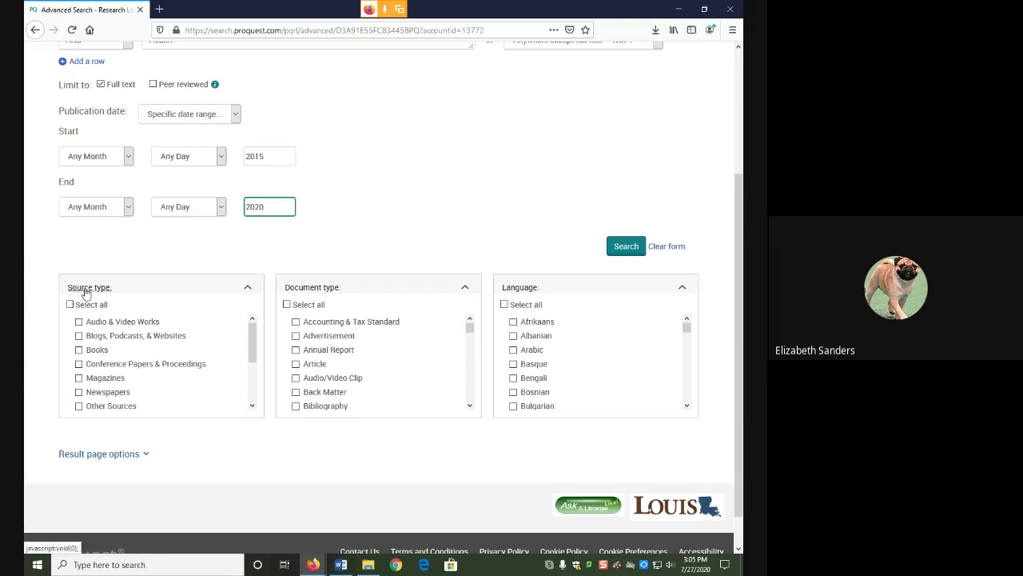
# - Add Magazines as a source type and English as a language, then run the search
pyautogui.click(78, 380)
pyautogui.scroll(-2, 80, 384)
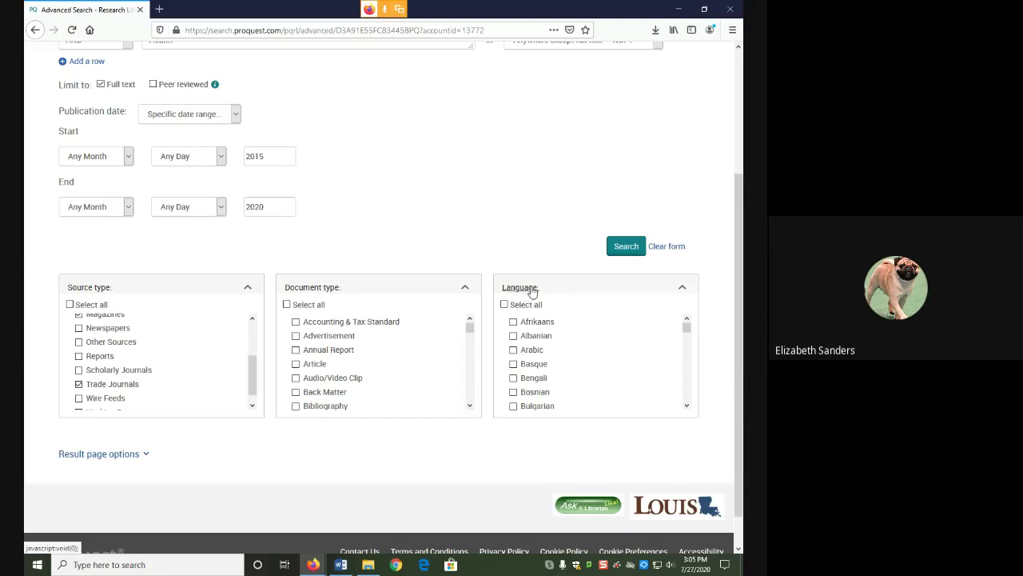
pyautogui.scroll(-3, 520, 328)
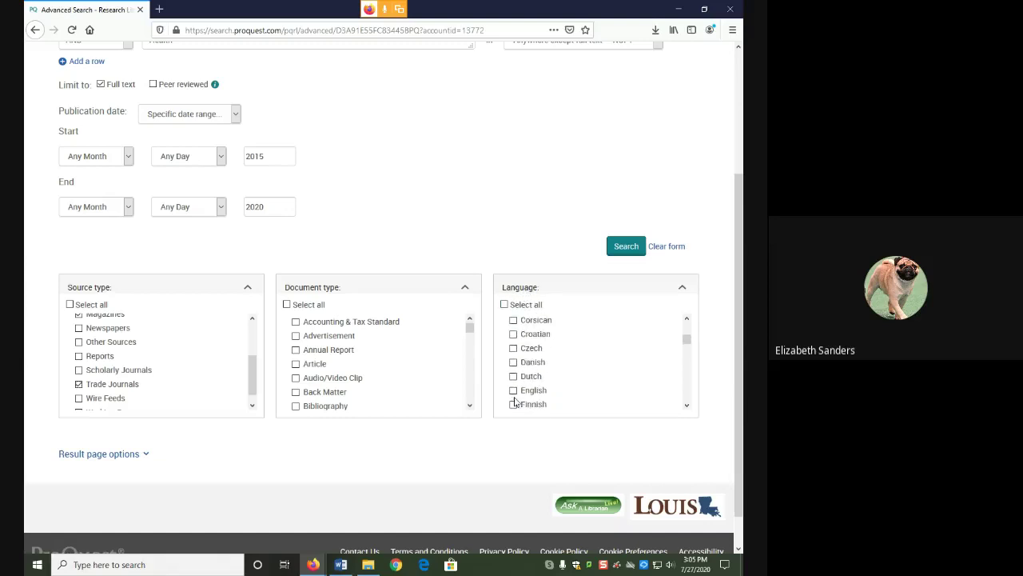
pyautogui.click(513, 390)
pyautogui.scroll(3, 411, 189)
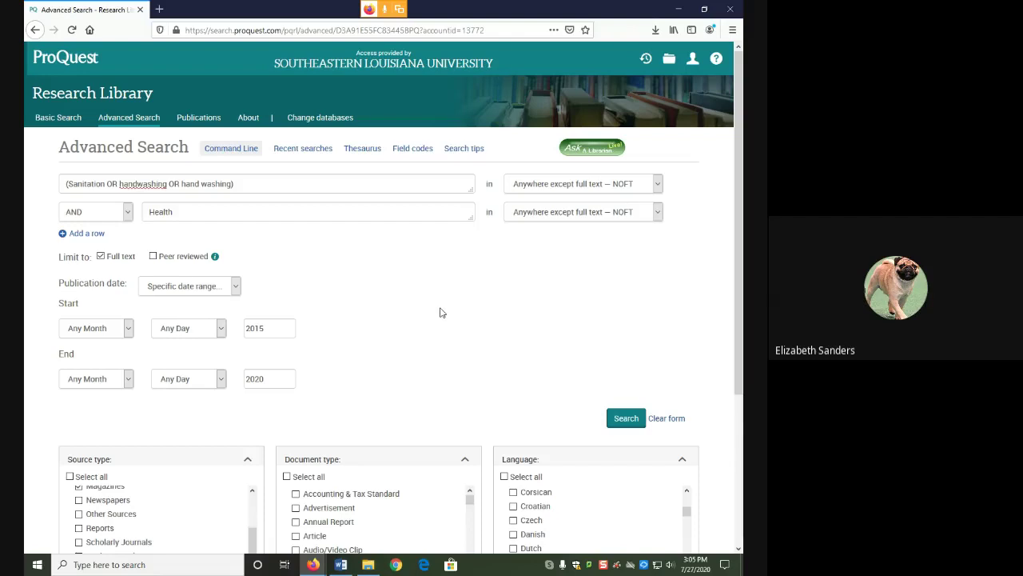
pyautogui.scroll(-1, 445, 311)
pyautogui.click(627, 361)
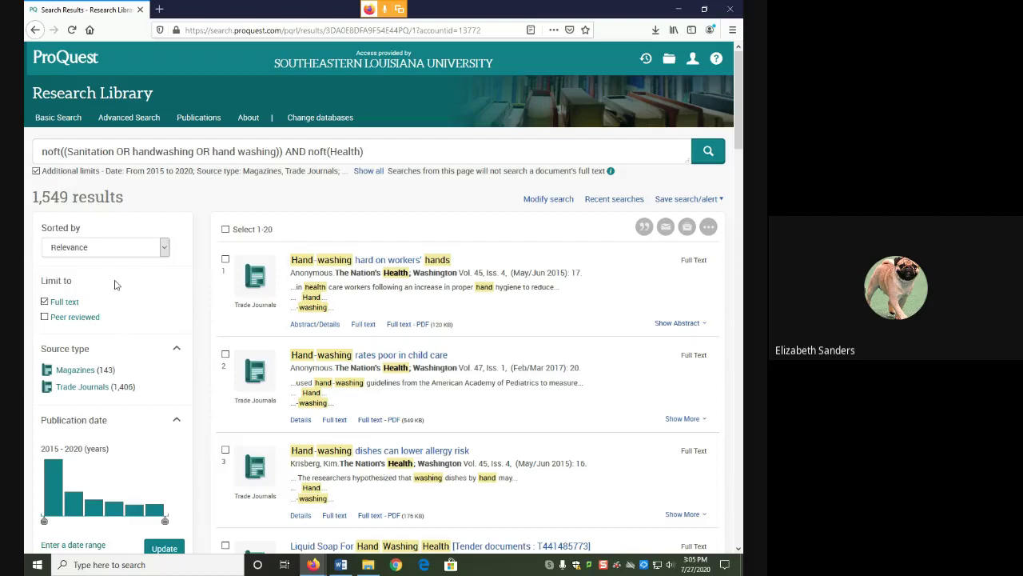
# - Look over the 1,549 results and switch back to the Word assignment
pyautogui.scroll(-2, 117, 286)
pyautogui.scroll(-3, 104, 272)
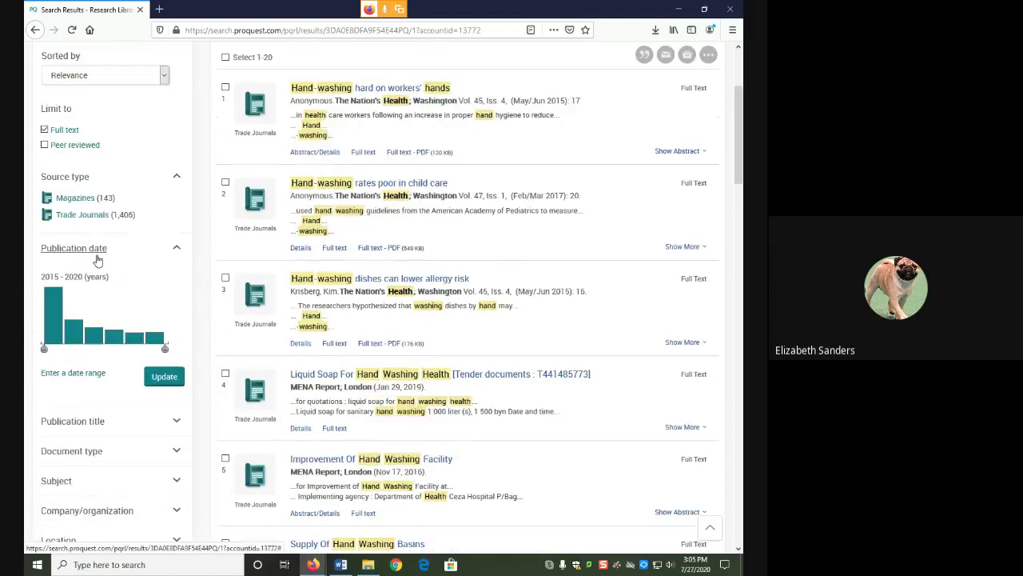
pyautogui.scroll(3, 96, 261)
pyautogui.click(341, 564)
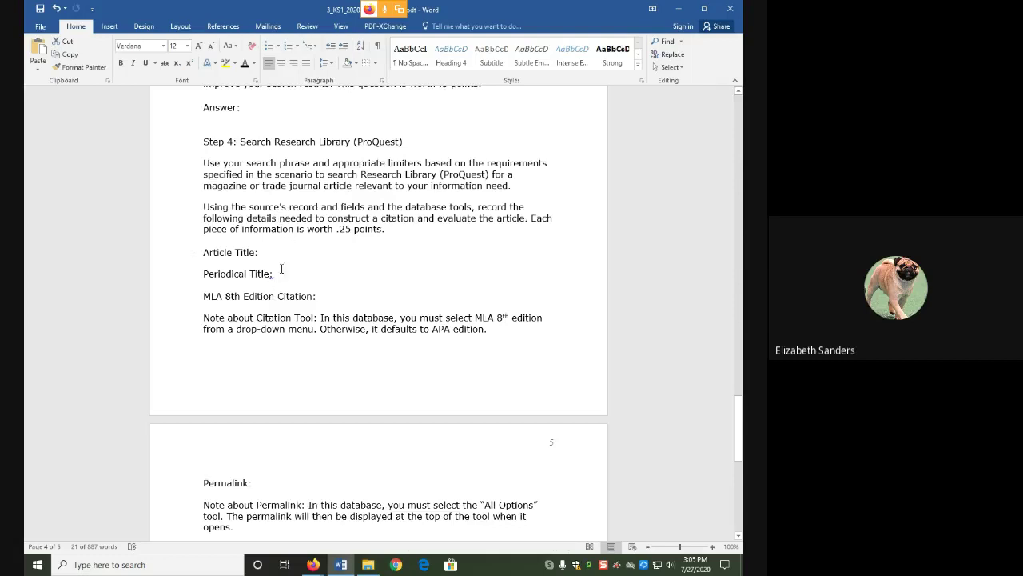
# - Place the cursor after 'Article Title:', view the Subject Terms item, then return to ProQuest
pyautogui.click(270, 252)
pyautogui.scroll(-2, 294, 358)
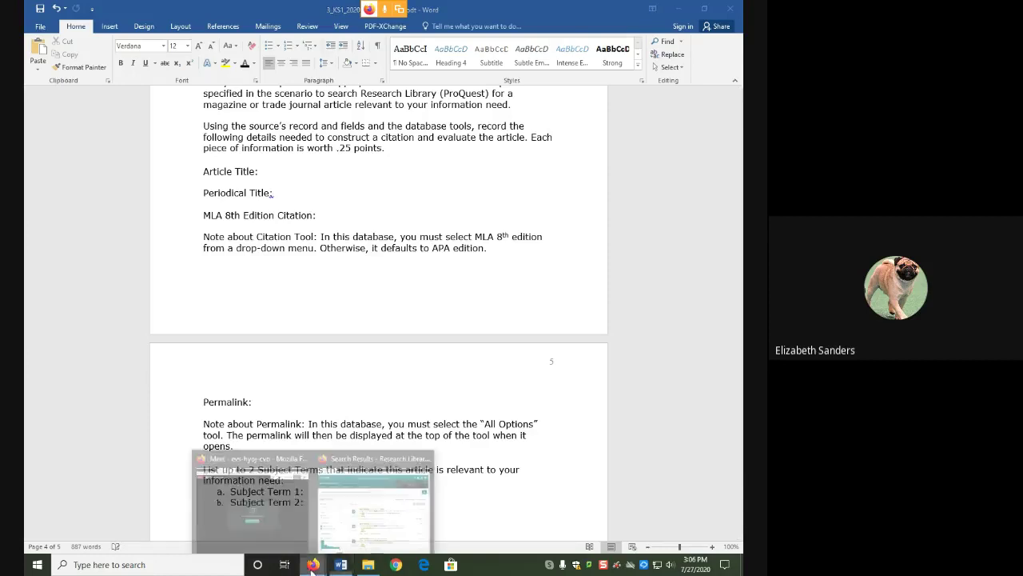
pyautogui.click(280, 467)
# - Open result 7, '5Myths About Hand Washing', and check its Title and Publication title (Prevention)
pyautogui.scroll(-3, 286, 431)
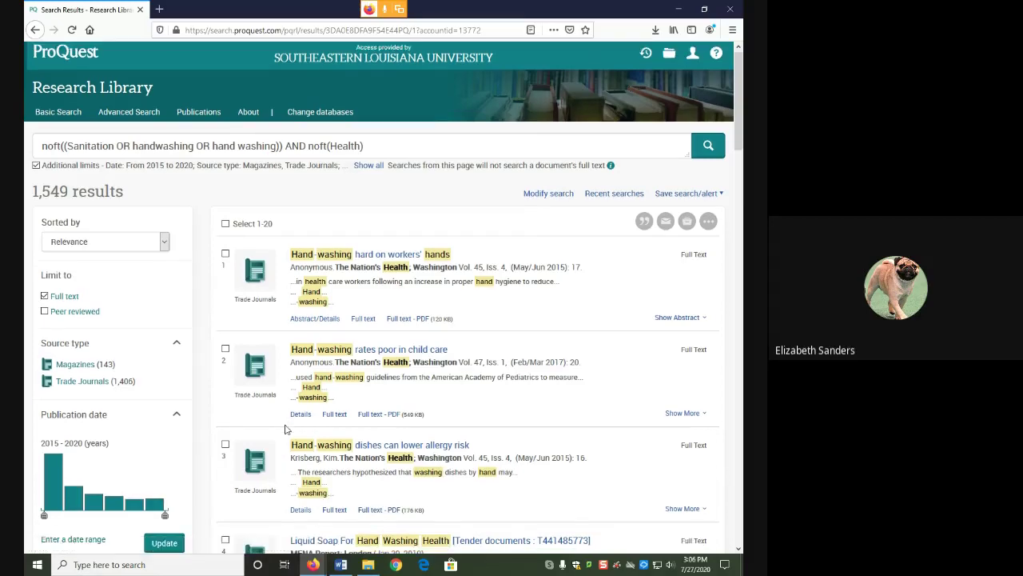
pyautogui.scroll(-4, 286, 430)
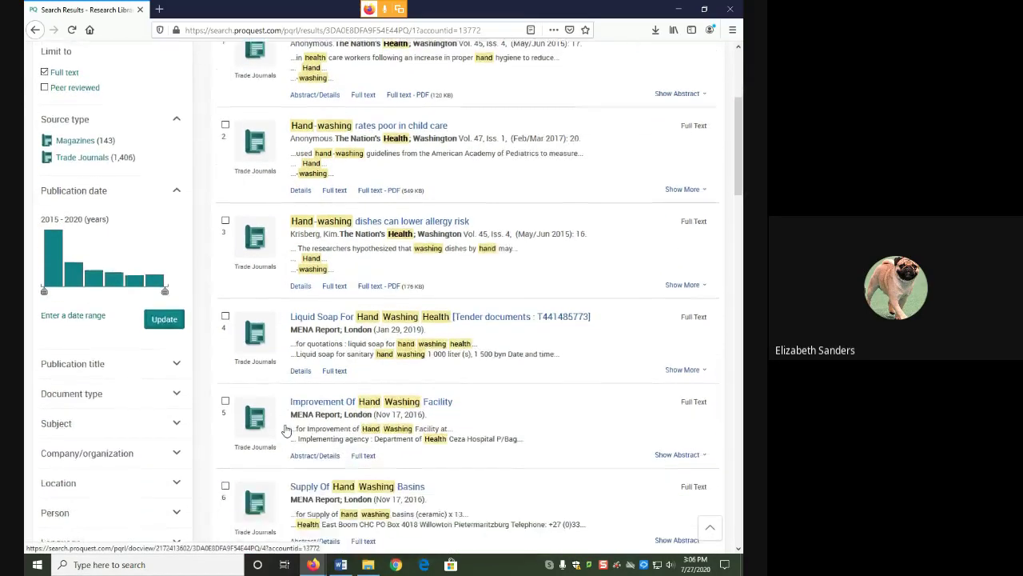
pyautogui.scroll(-3, 335, 405)
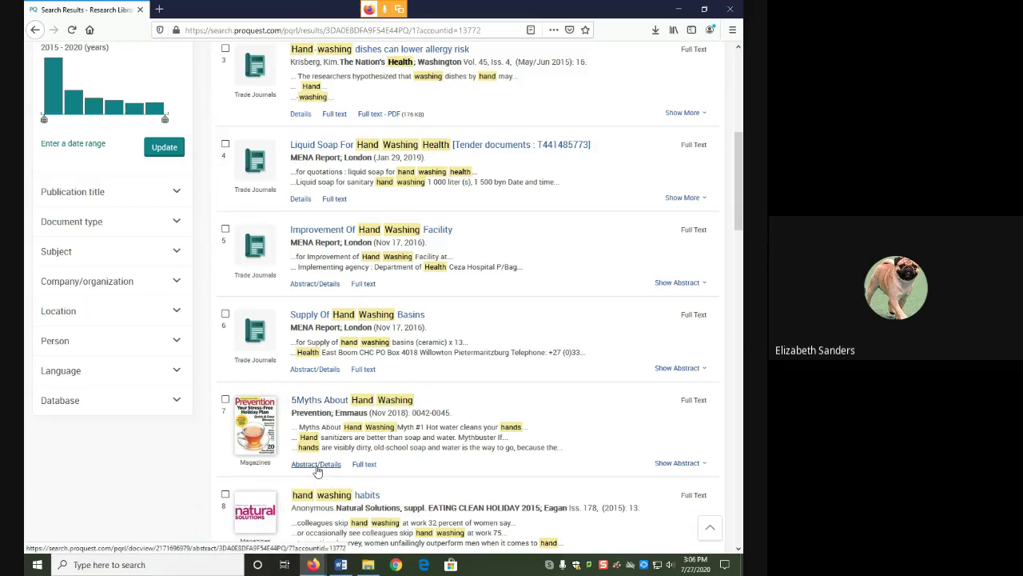
pyautogui.click(318, 465)
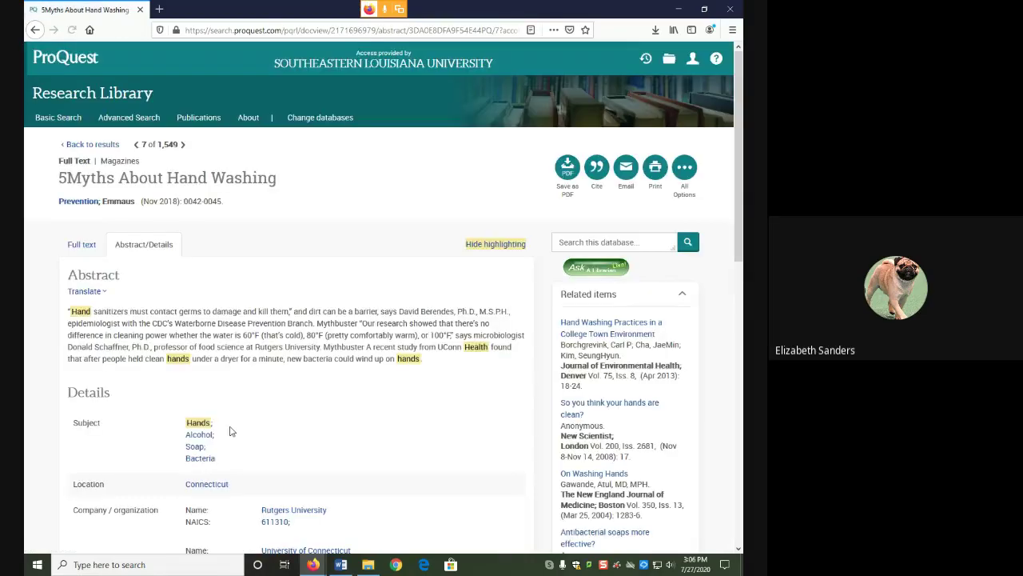
pyautogui.scroll(-5, 44, 442)
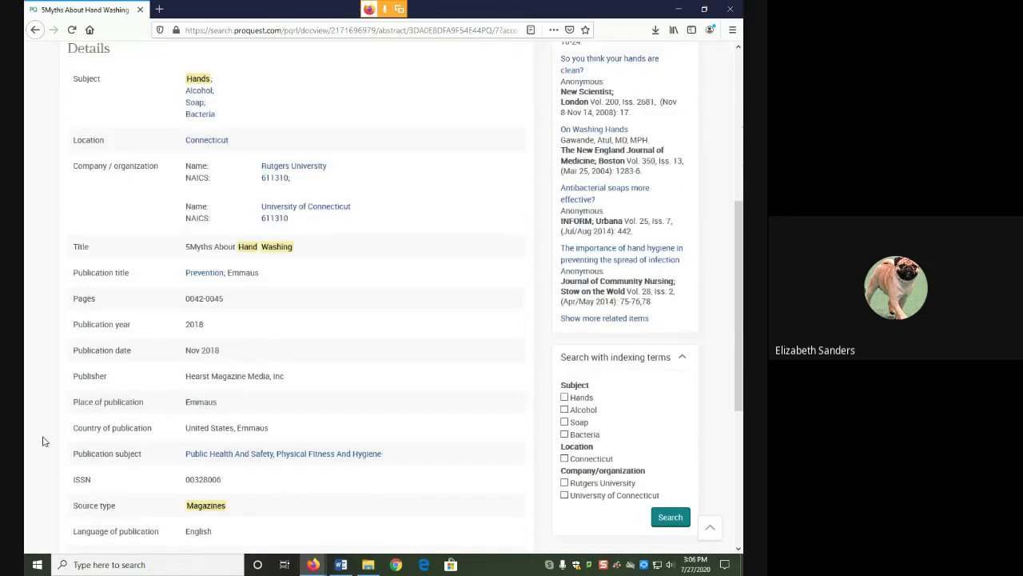
pyautogui.moveTo(75, 246); pyautogui.dragTo(90, 251)
pyautogui.moveTo(75, 272); pyautogui.dragTo(127, 275)
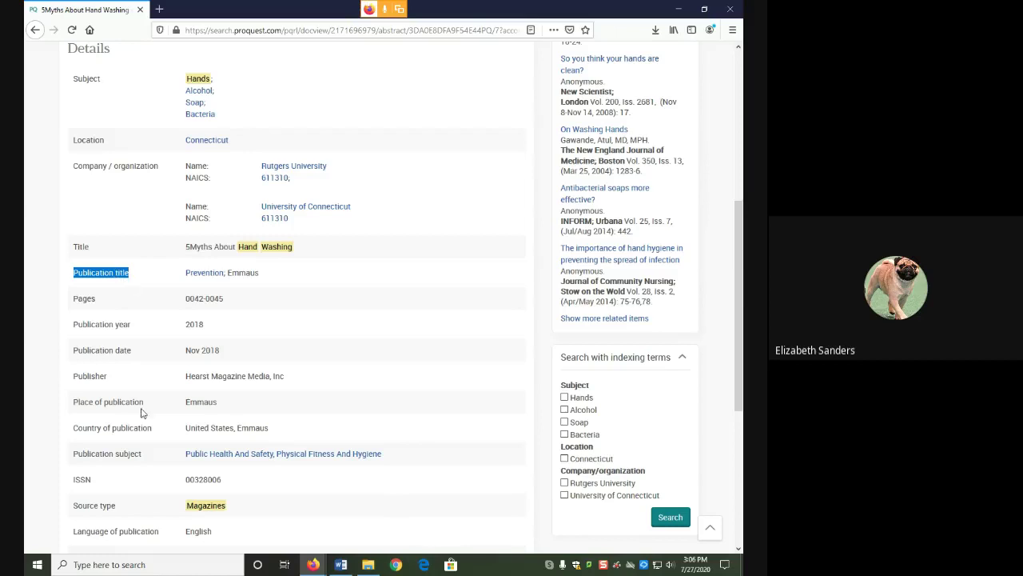
pyautogui.scroll(5, 133, 397)
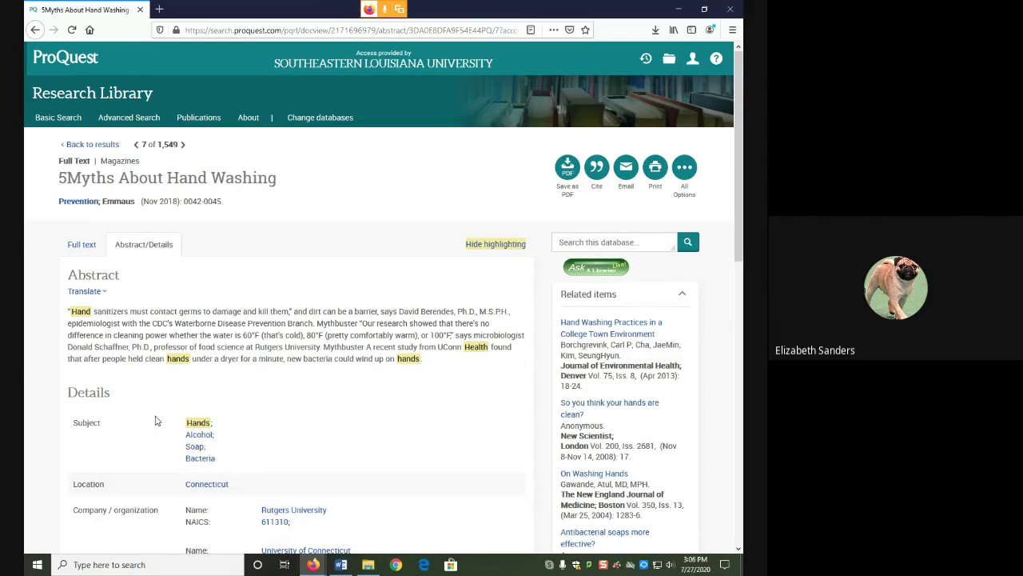
# - Generate the article's citation in MLA 8th Edition style, then close the Cite window
pyautogui.click(598, 184)
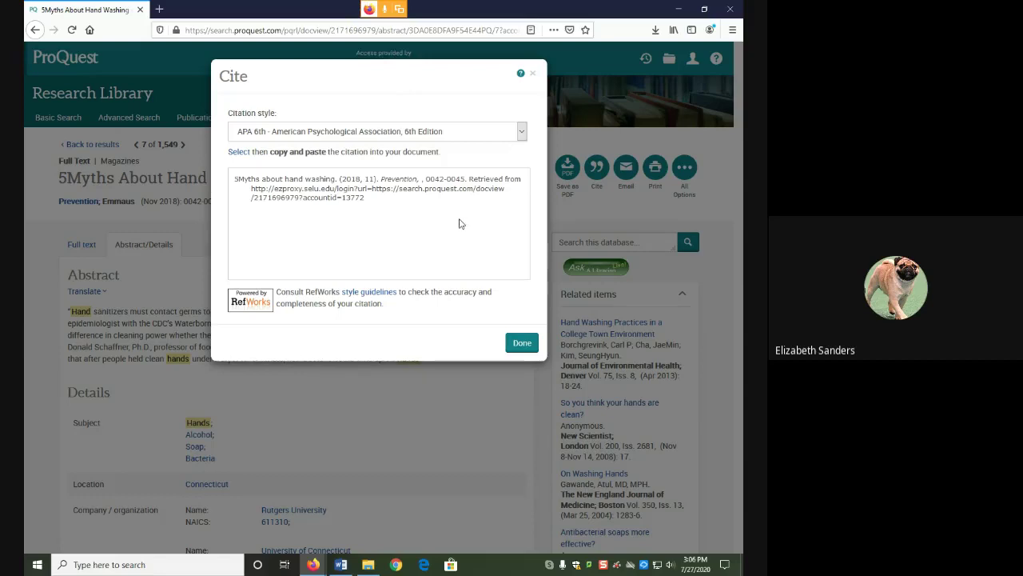
pyautogui.click(523, 134)
pyautogui.scroll(-3, 387, 262)
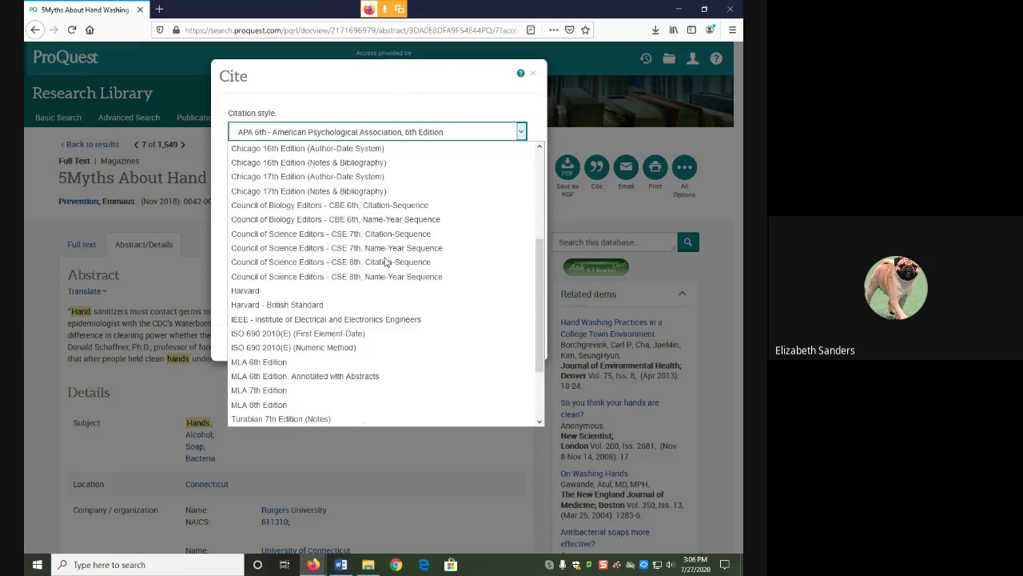
pyautogui.scroll(-1, 386, 262)
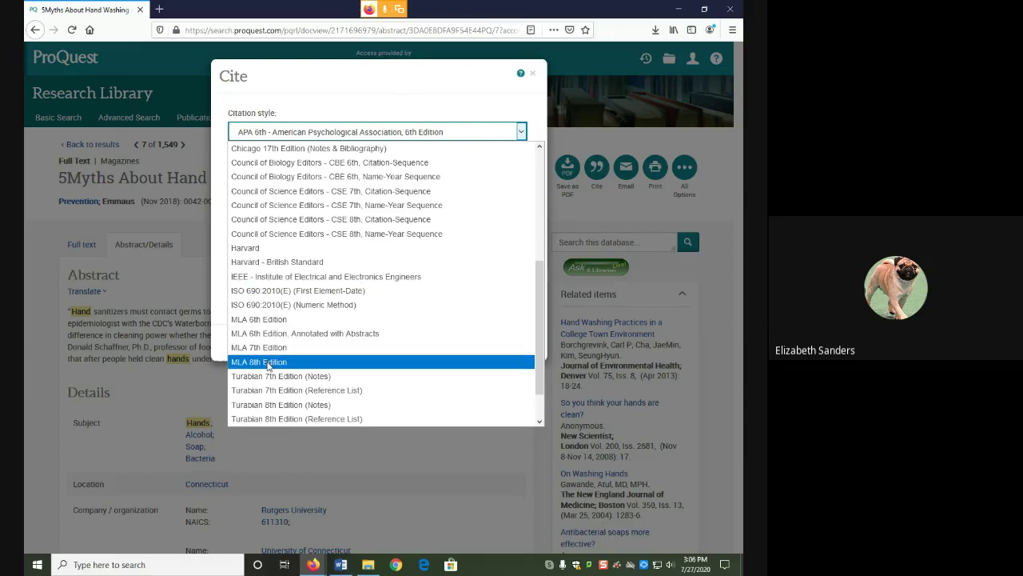
pyautogui.click(269, 366)
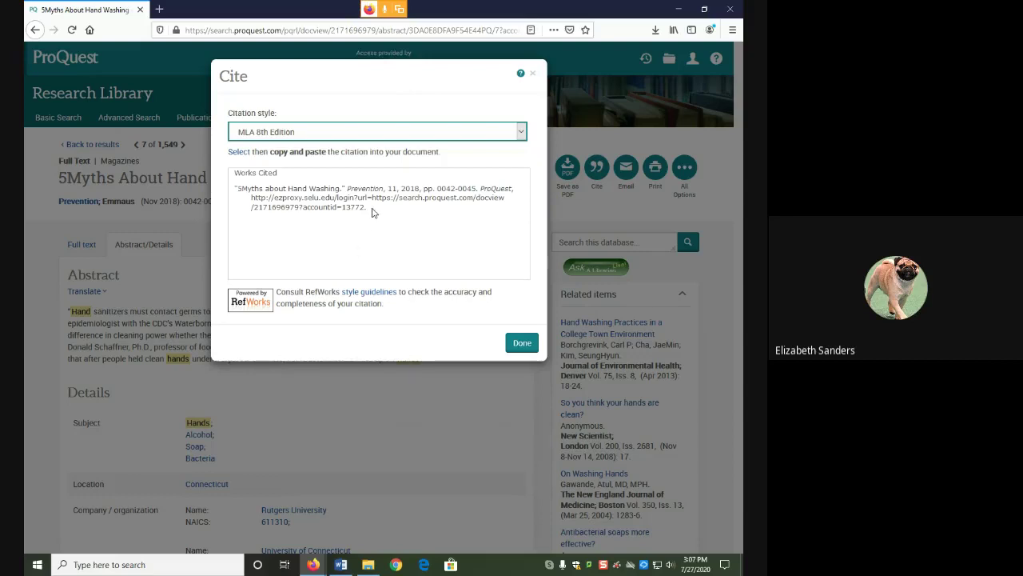
pyautogui.click(521, 343)
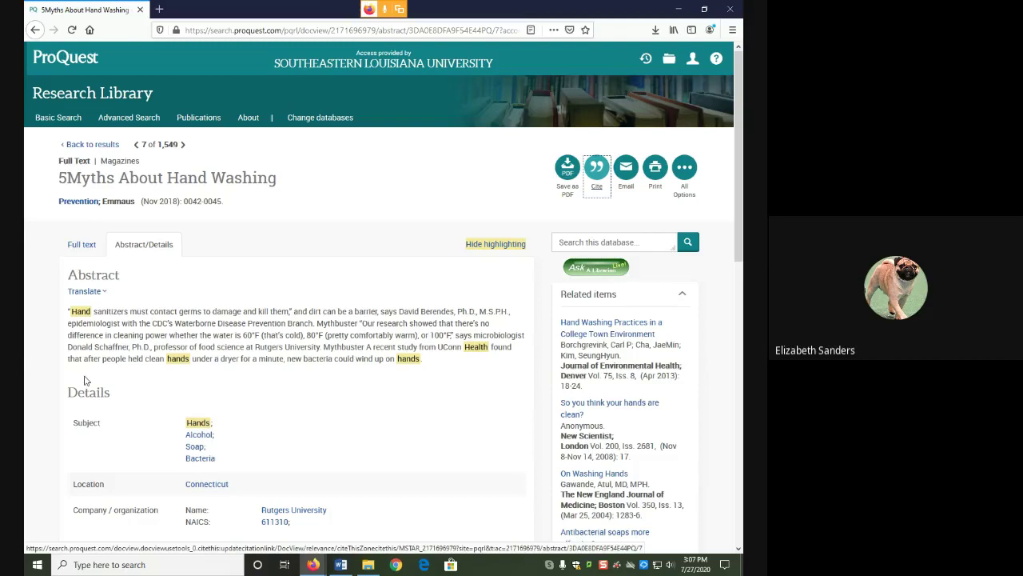
# - Find the Document URL, then copy the article's permalink from All Options and close it
pyautogui.scroll(-10, 85, 378)
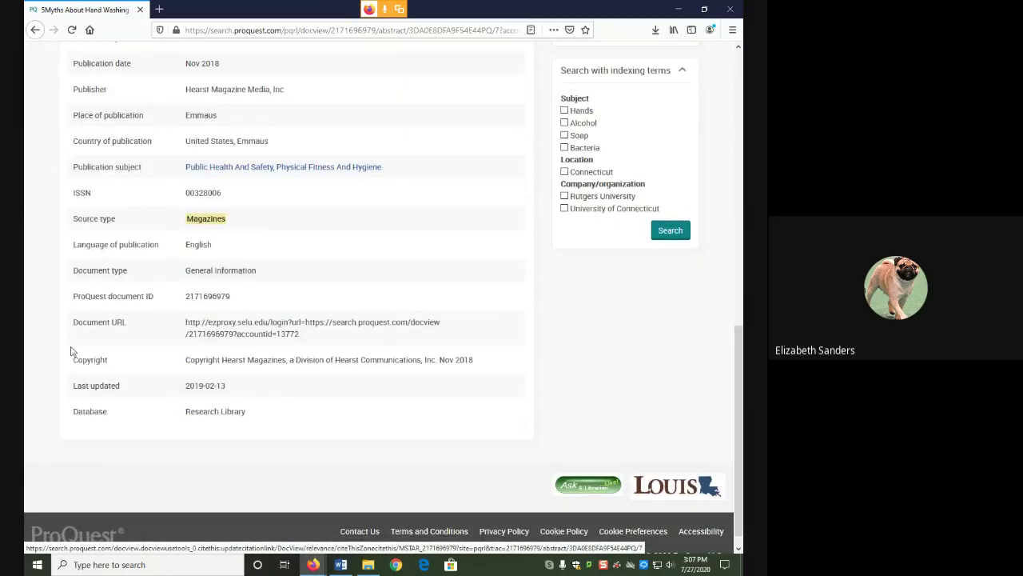
pyautogui.moveTo(76, 327); pyautogui.dragTo(126, 321)
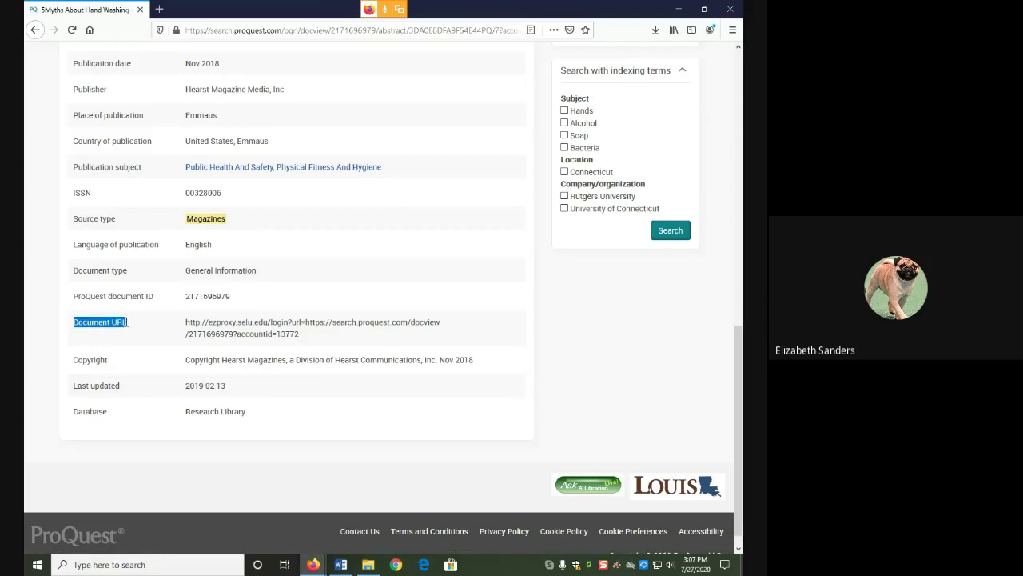
pyautogui.moveTo(301, 335); pyautogui.dragTo(185, 329)
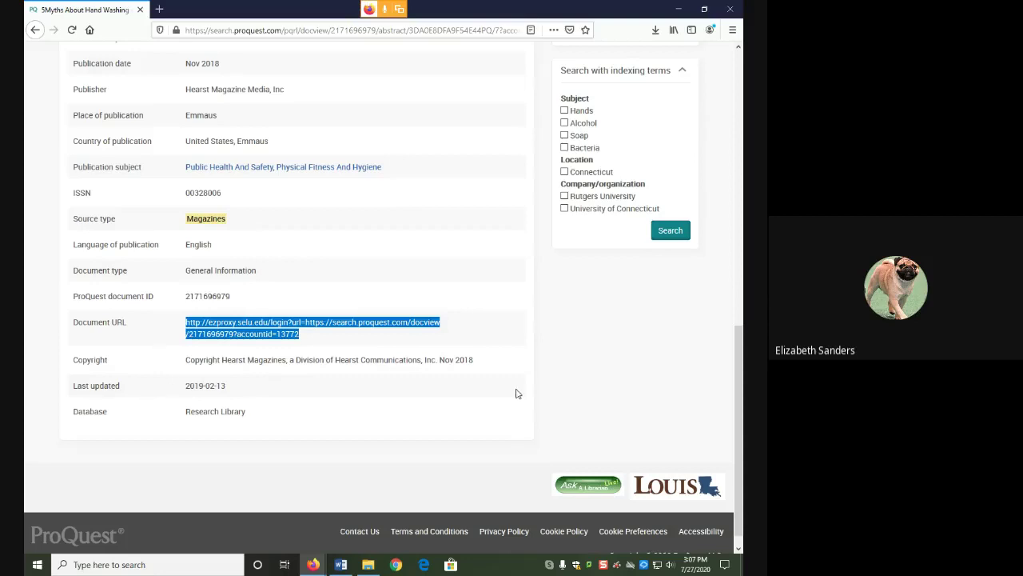
pyautogui.scroll(15, 484, 386)
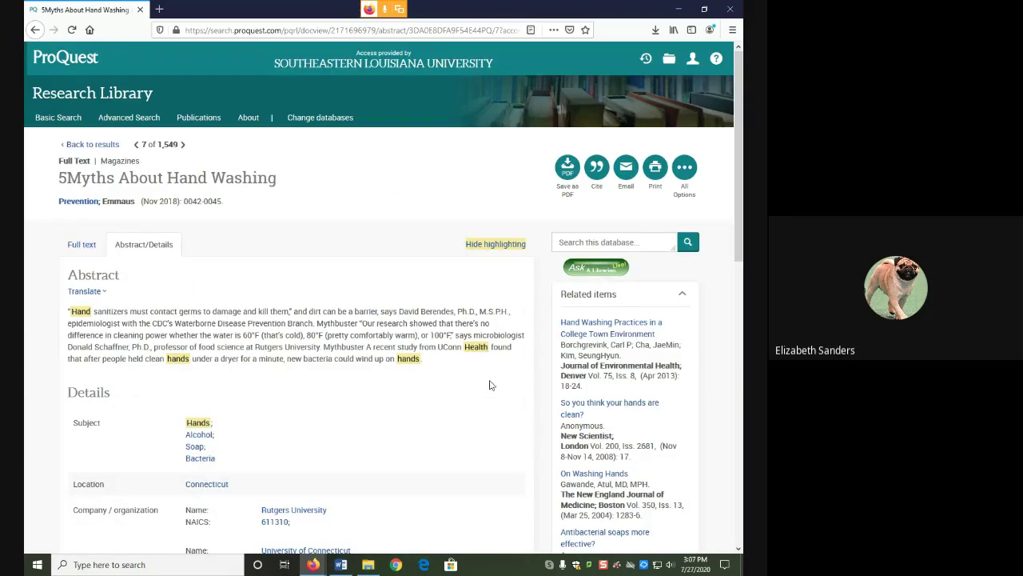
pyautogui.click(692, 181)
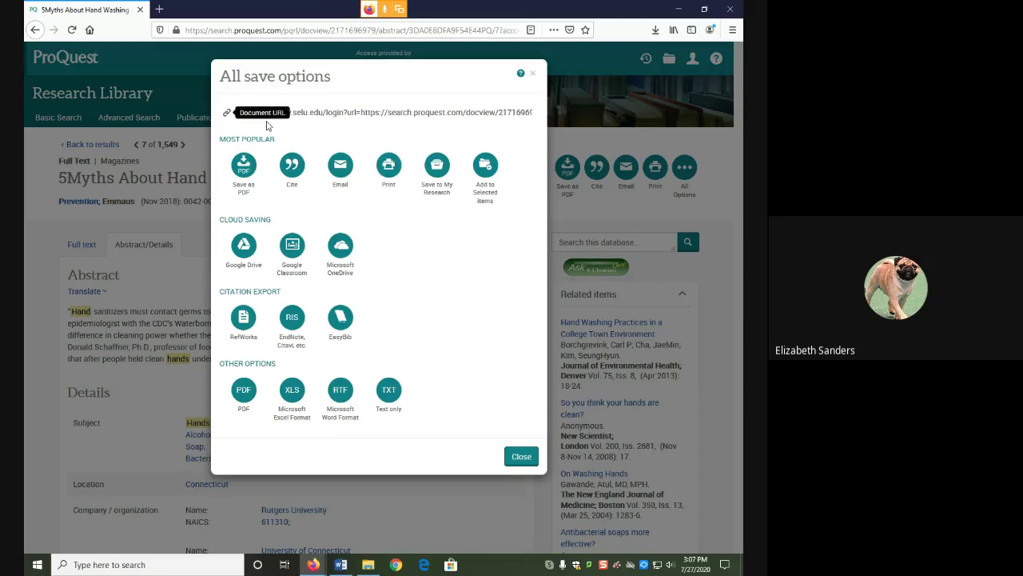
pyautogui.click(255, 113)
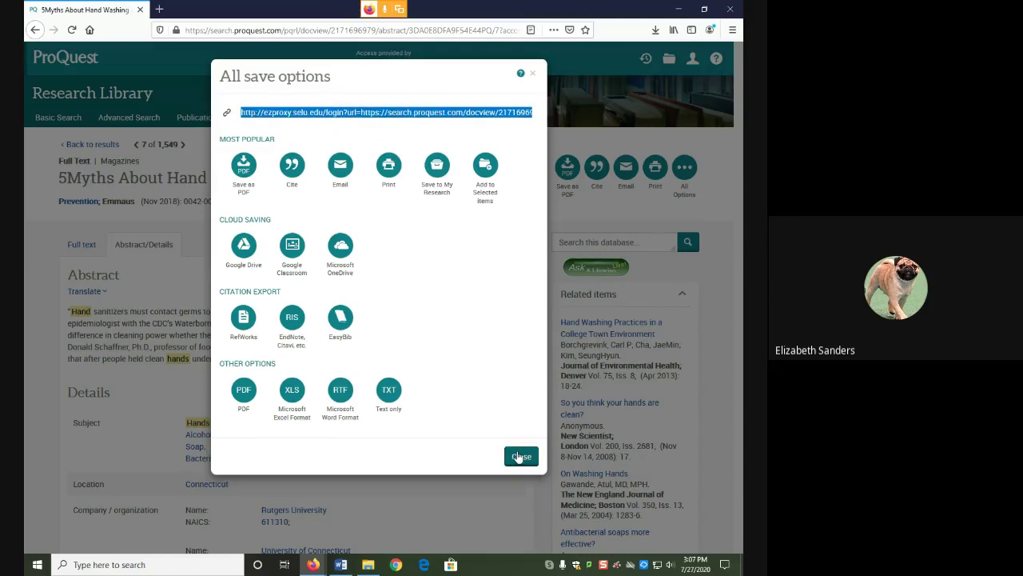
pyautogui.click(520, 455)
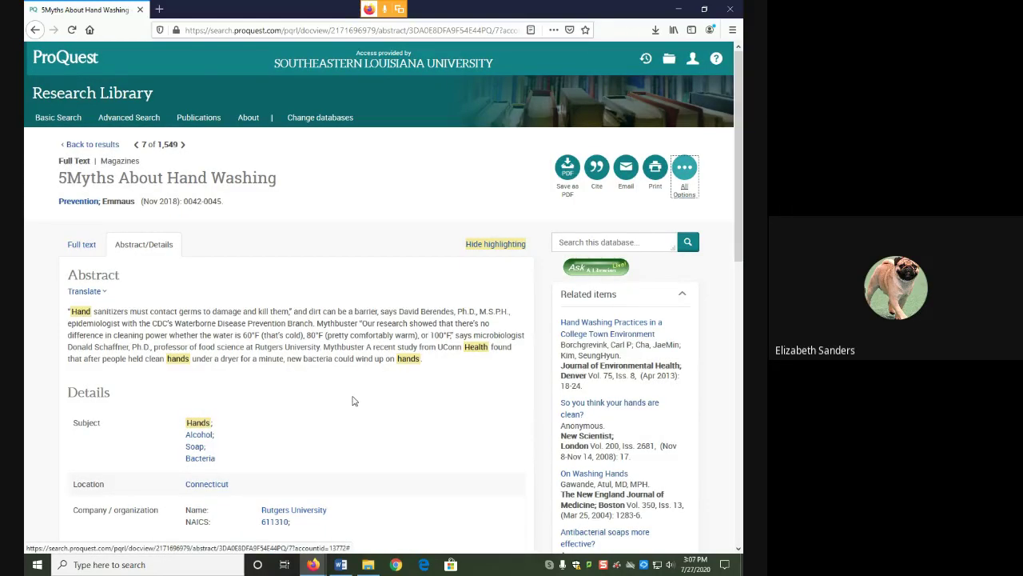
# - Scroll down to the article's Subject field and highlight its label to review the subject terms
pyautogui.scroll(-3, 335, 403)
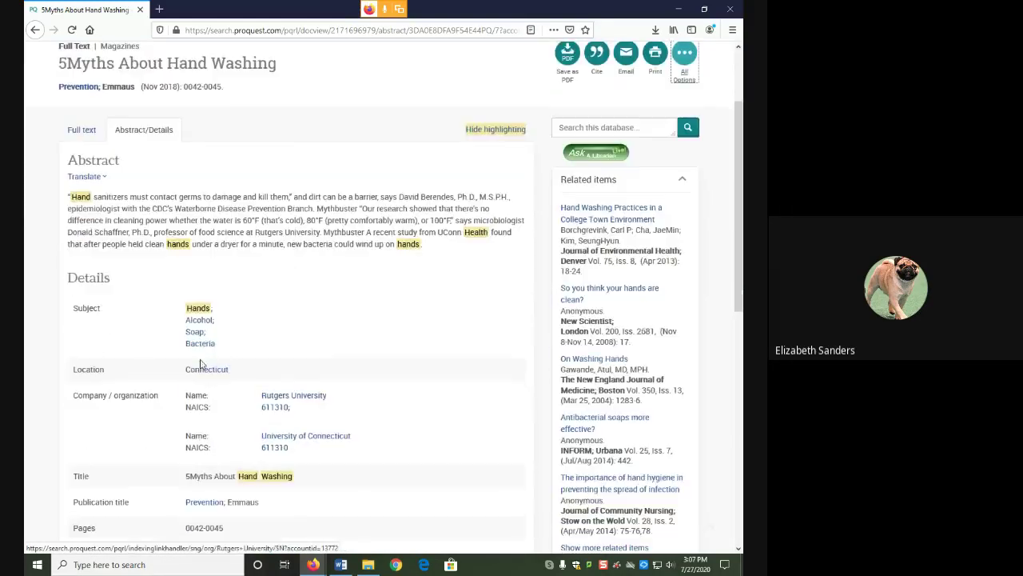
pyautogui.doubleClick(72, 310)
pyautogui.click(73, 309)
pyautogui.doubleClick(74, 308)
pyautogui.click(75, 308)
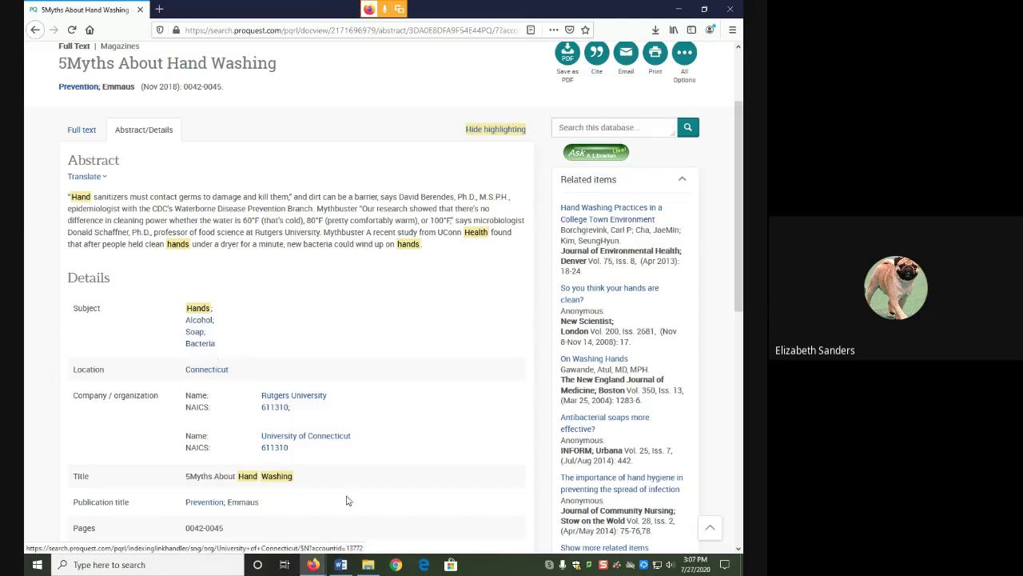
# - Switch from ProQuest to the Google Meet presentation tab via the Firefox taskbar preview
pyautogui.moveTo(340, 570)
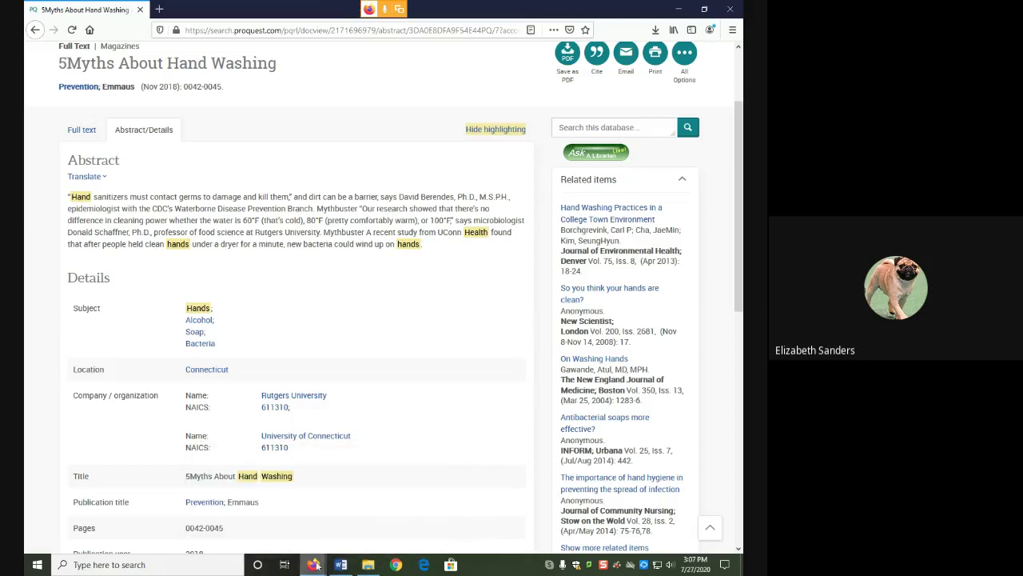
pyautogui.click(292, 535)
pyautogui.moveTo(580, 416)
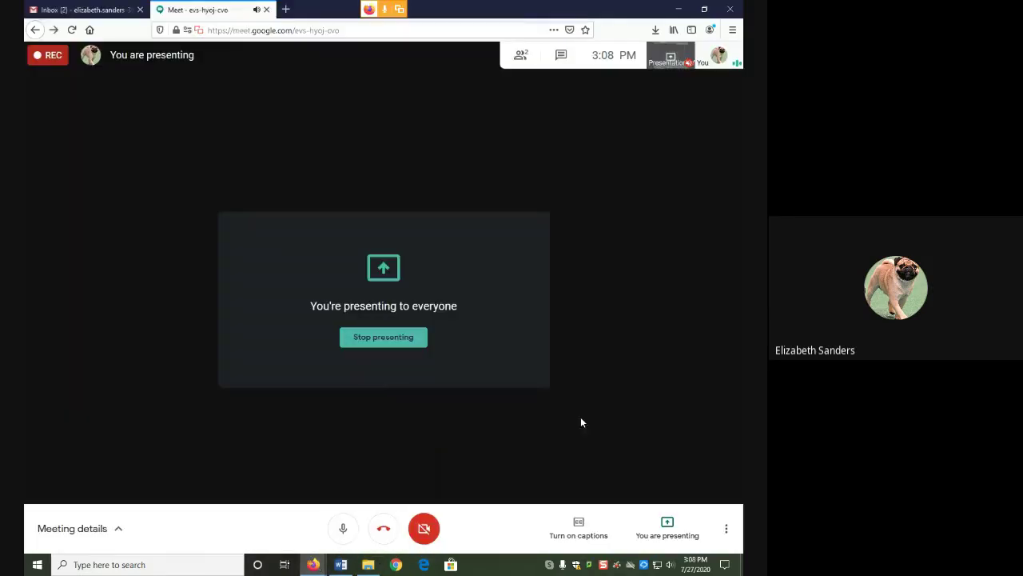